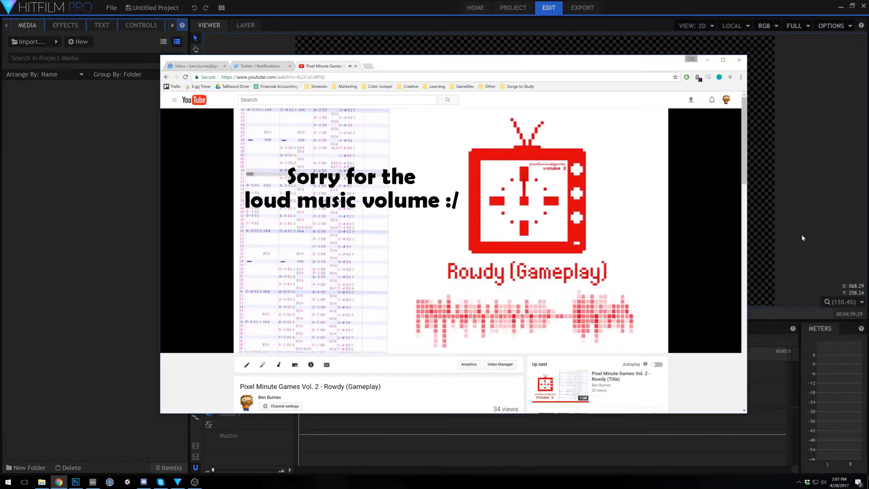
Pause the Pixel Minute Games music video and switch from the browser back to HitFilm.
mouse_move(438, 238)
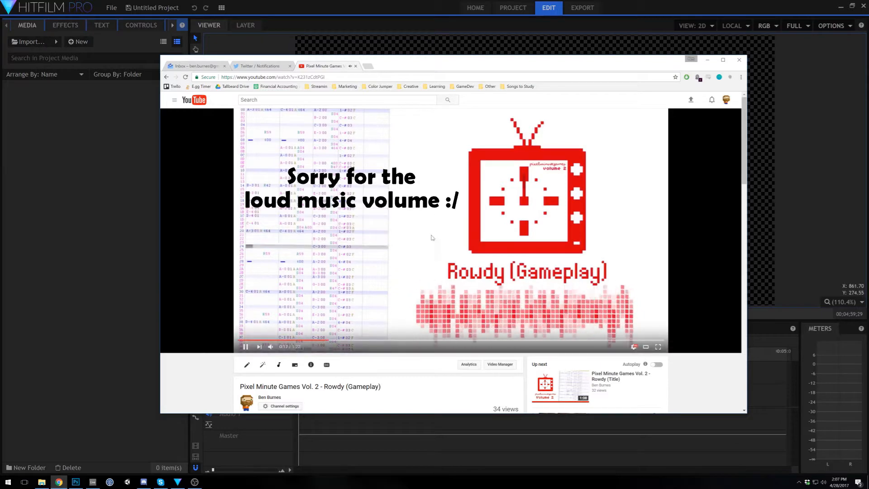
left_click(246, 351)
left_click(61, 260)
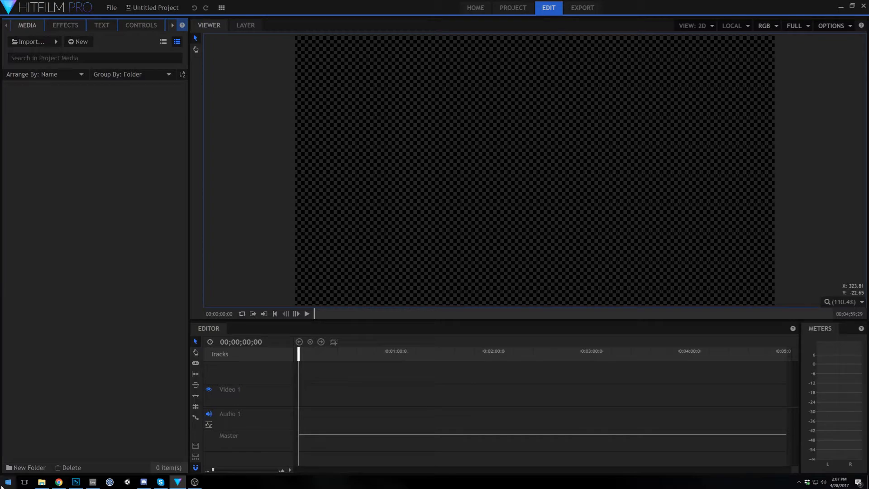
Import the Ludum Dare 38 - Track 9 audio file from the file browser into the project media.
mouse_move(42, 481)
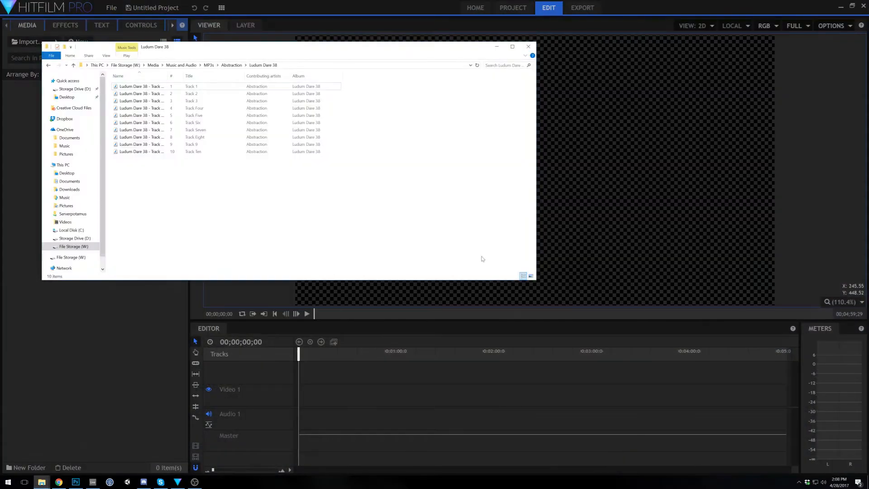
left_click(118, 455)
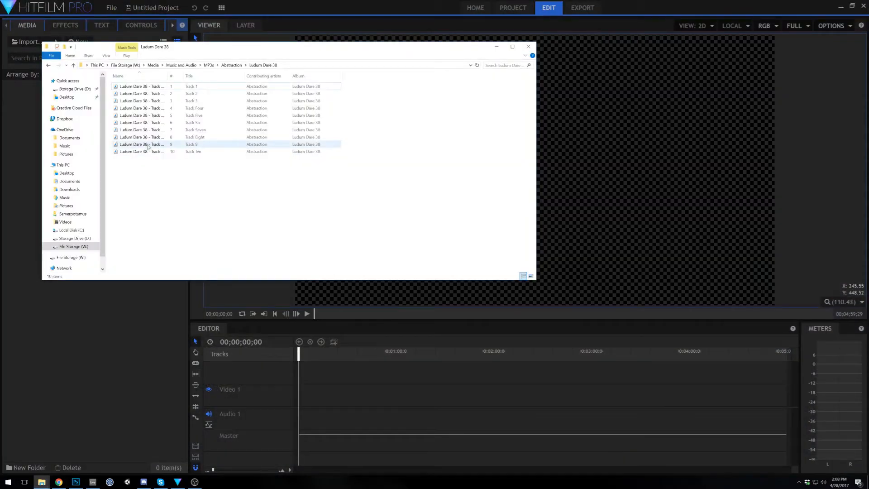
left_click_drag(148, 147, 14, 218)
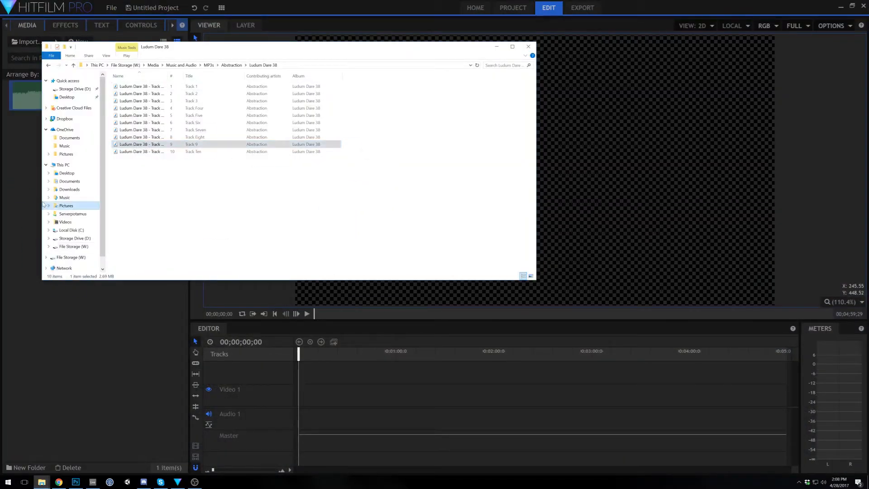
left_click(29, 191)
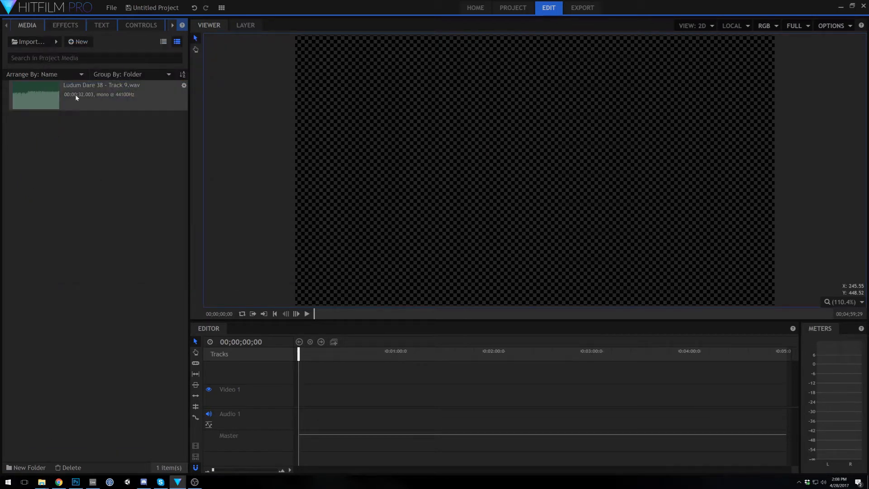
Create a 1080p Full HD composite shot at 29.97 fps with a duration of 33 seconds.
right_click(65, 166)
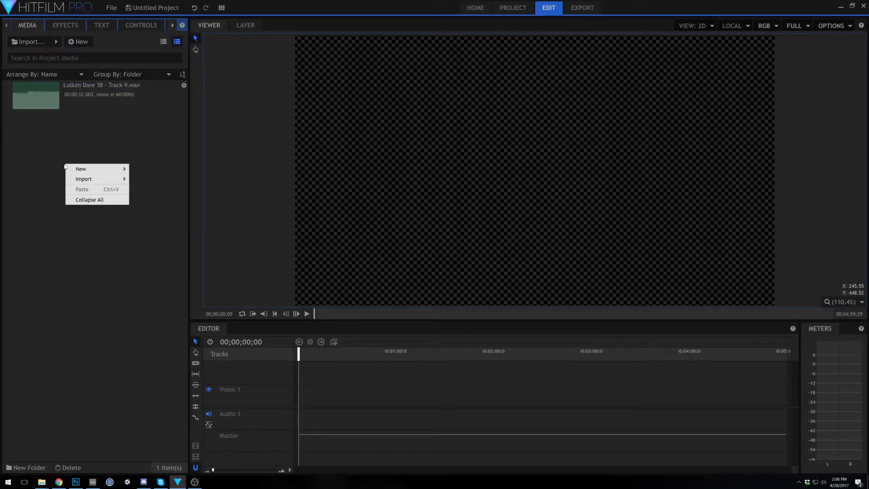
mouse_move(86, 169)
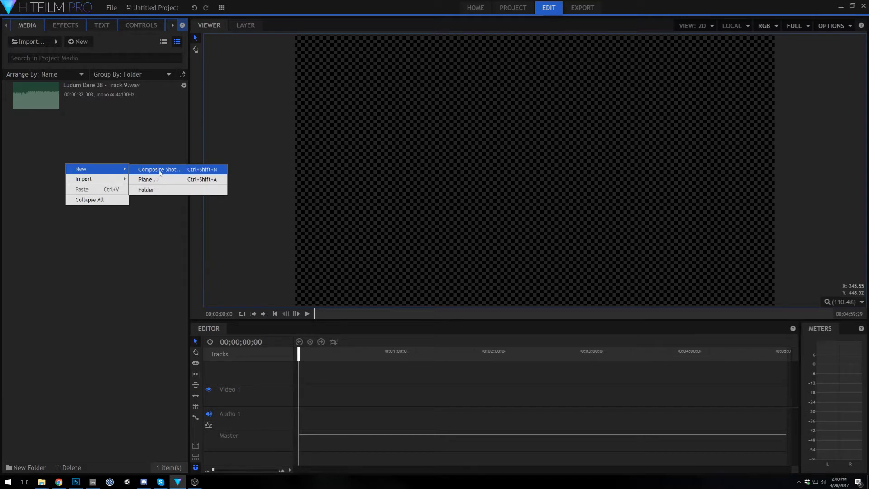
left_click(160, 172)
left_click(425, 125)
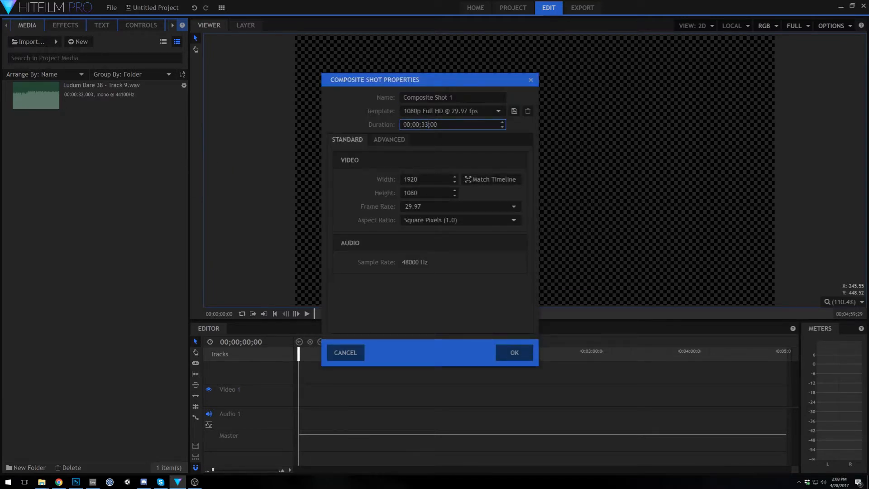
type("3")
key("Return")
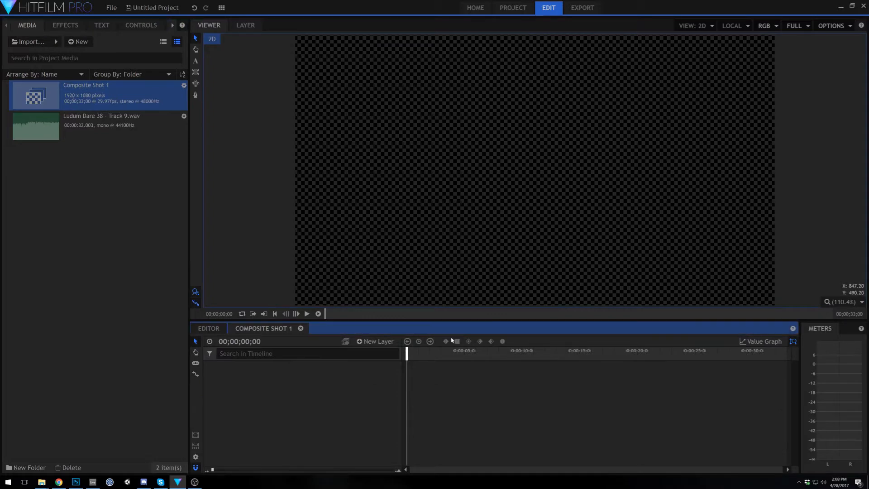
Add a white 1920 x 1080 plane as a new layer in the composite shot.
right_click(262, 426)
mouse_move(313, 429)
left_click(356, 430)
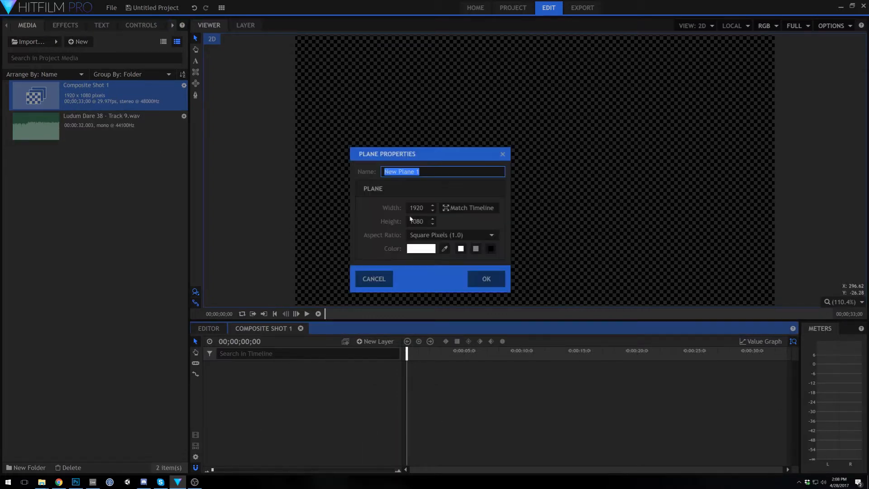
left_click(488, 280)
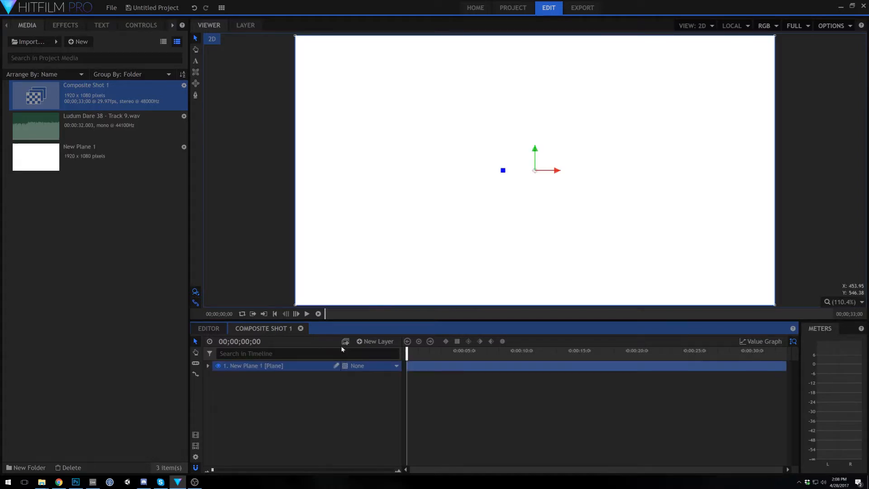
Add a second white 1920 x 1080 plane layer named Waveform.
right_click(262, 416)
mouse_move(271, 422)
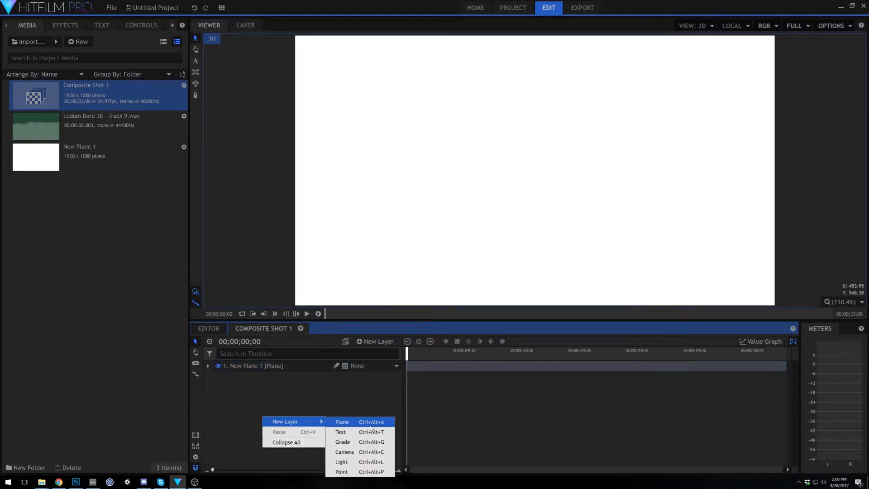
left_click(344, 421)
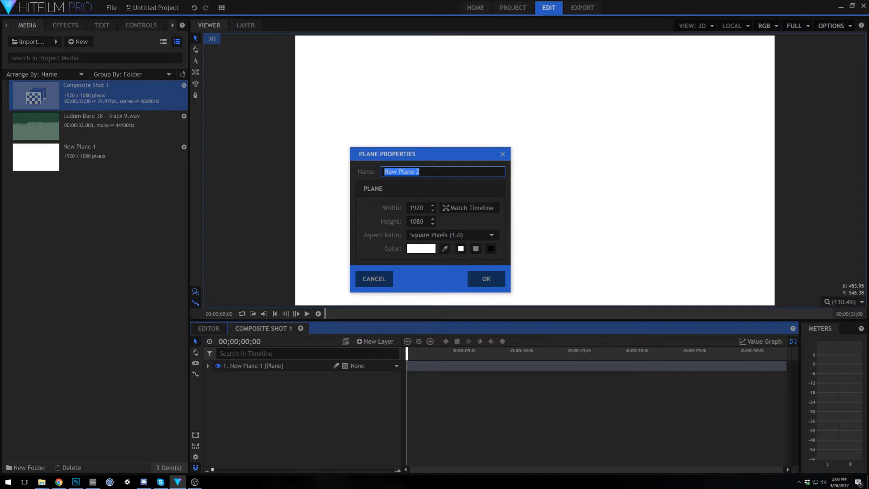
type("Waveform")
left_click(486, 279)
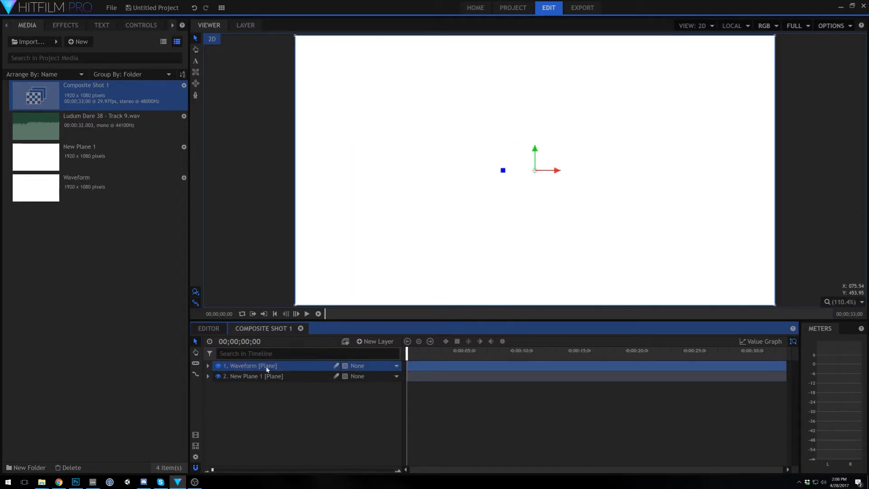
Search the effects for "audio", apply Audio Waveform to the Waveform layer and expand its properties.
left_click(208, 365)
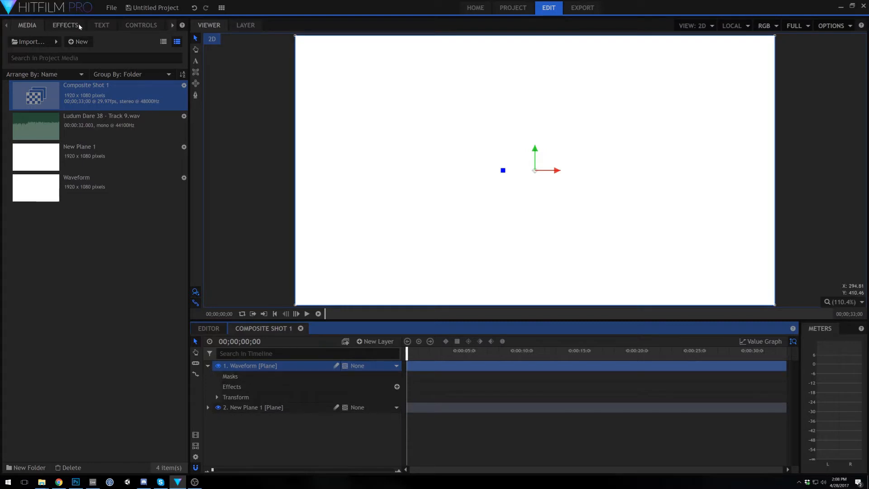
left_click(65, 26)
left_click(90, 41)
type("audio")
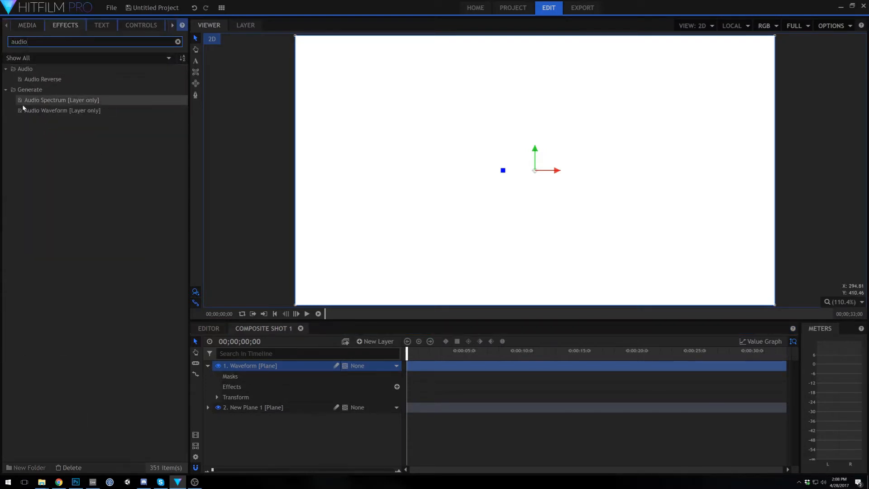
left_click_drag(41, 111, 277, 384)
left_click(226, 397)
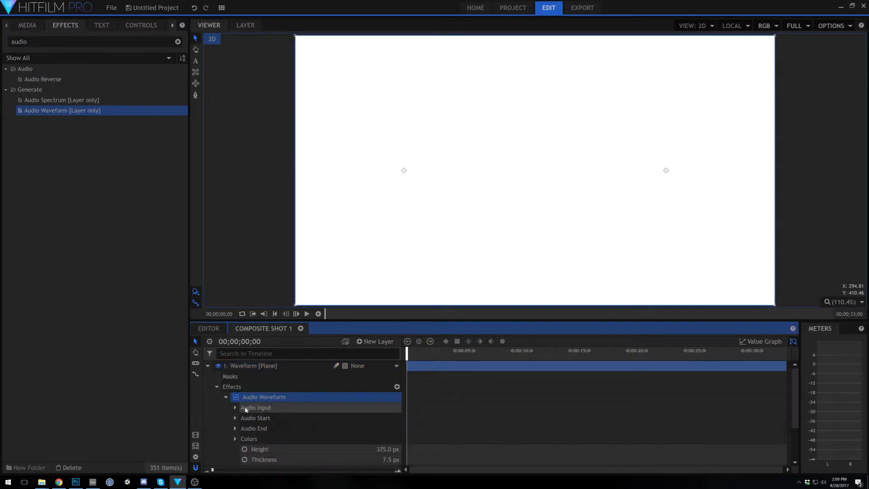
scroll(277, 411, "down", 3)
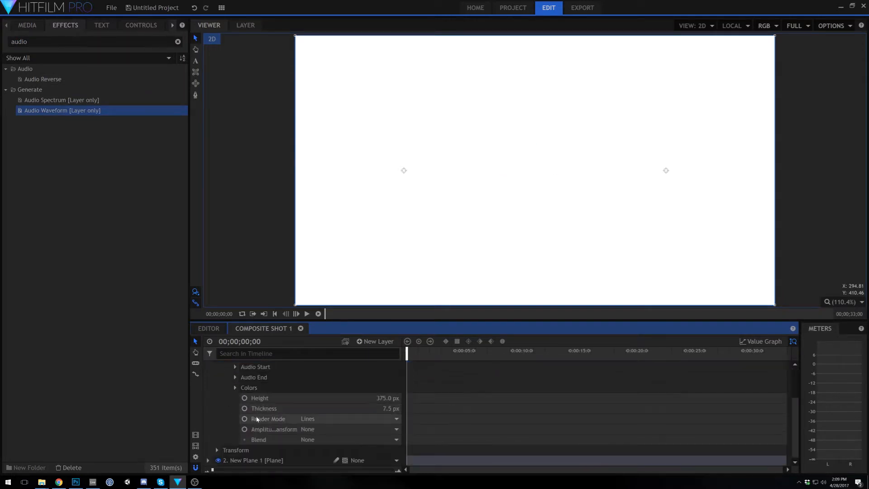
scroll(255, 413, "up", 3)
Collapse the Waveform layer and add the Track 9 audio below the two planes in the composite shot.
left_click(208, 366)
left_click(28, 25)
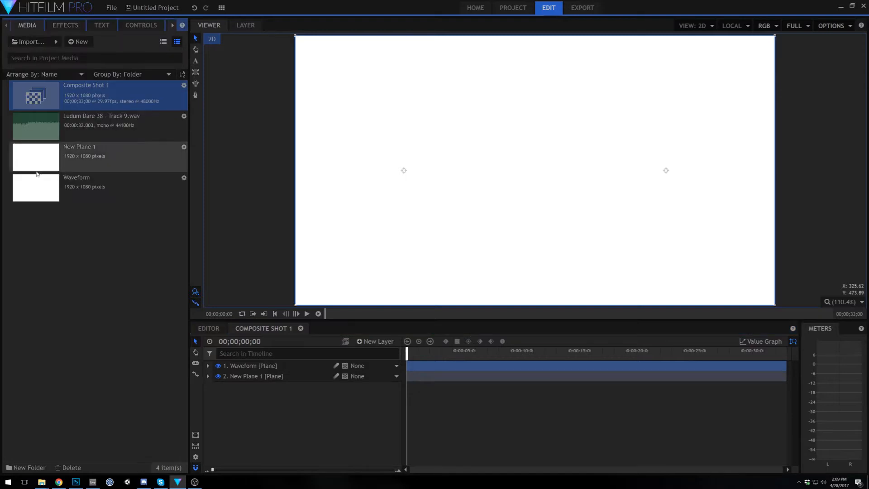
left_click_drag(113, 127, 277, 396)
Set the Audio Waveform effect's audio layer to Ludum Dare 38 - Track 9.wav.
left_click(251, 365)
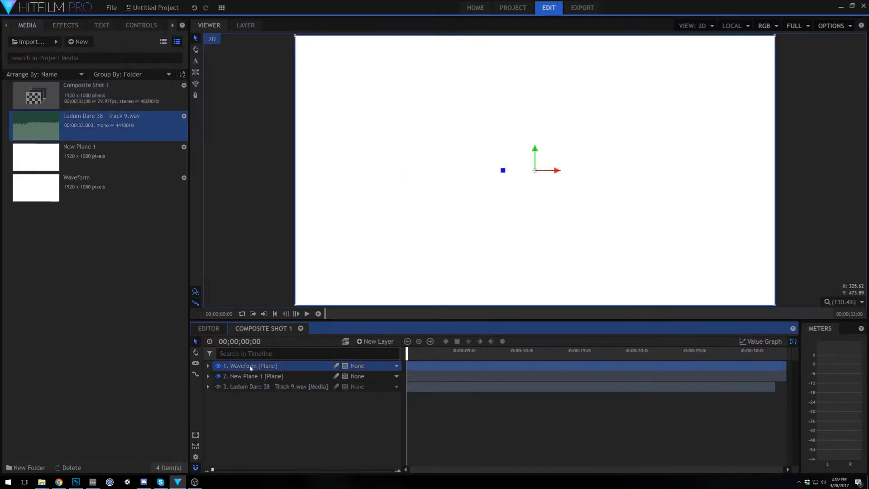
left_click(208, 367)
scroll(236, 410, "down", 1)
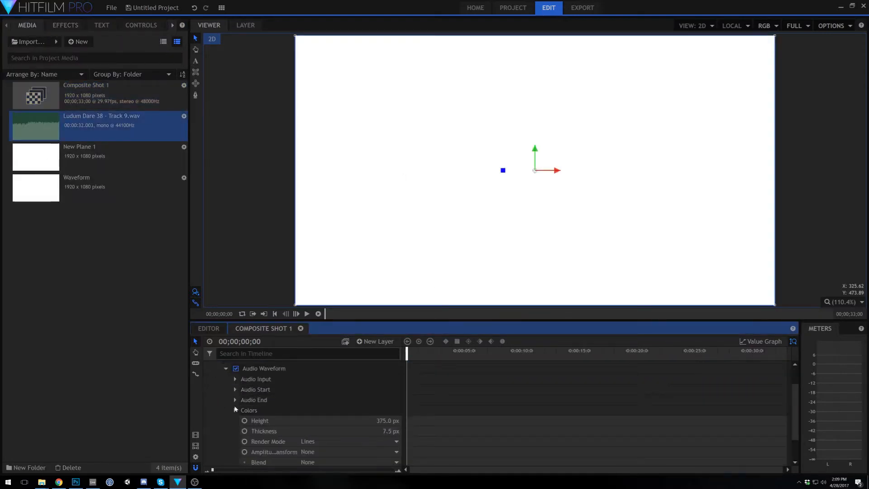
left_click(235, 379)
left_click(317, 389)
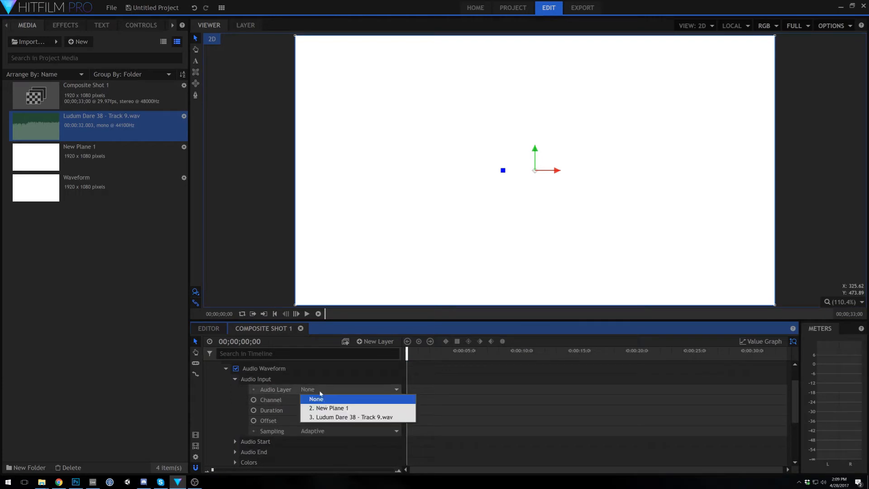
left_click(326, 416)
left_click(235, 379)
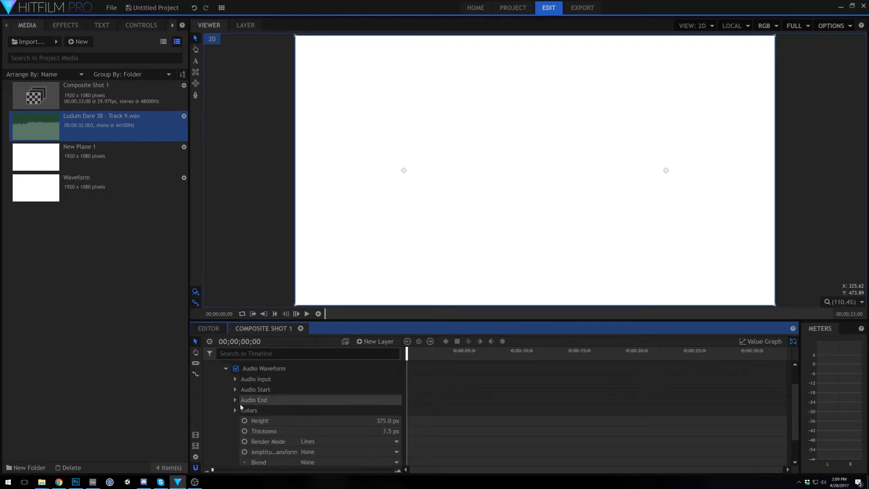
Set the Audio Waveform's Color 1 to black and scrub the timeline to 2 seconds to preview it.
left_click(235, 410)
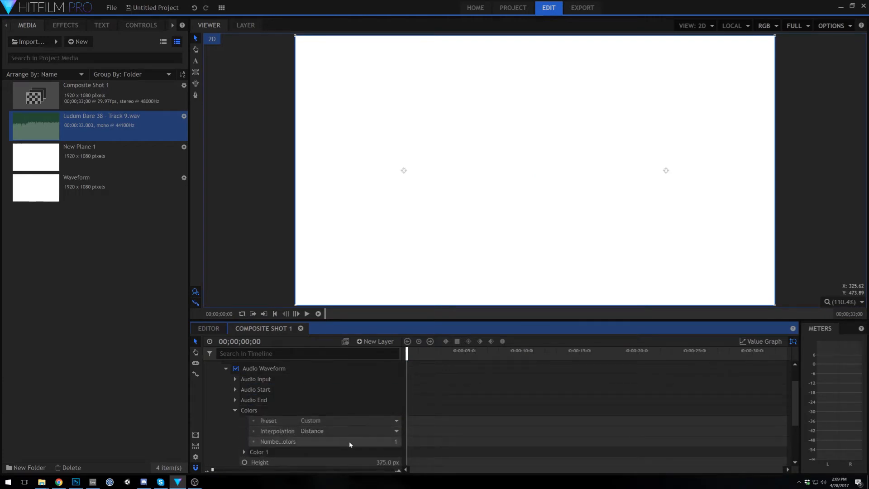
left_click(244, 451)
scroll(317, 430, "down", 3)
left_click(396, 388)
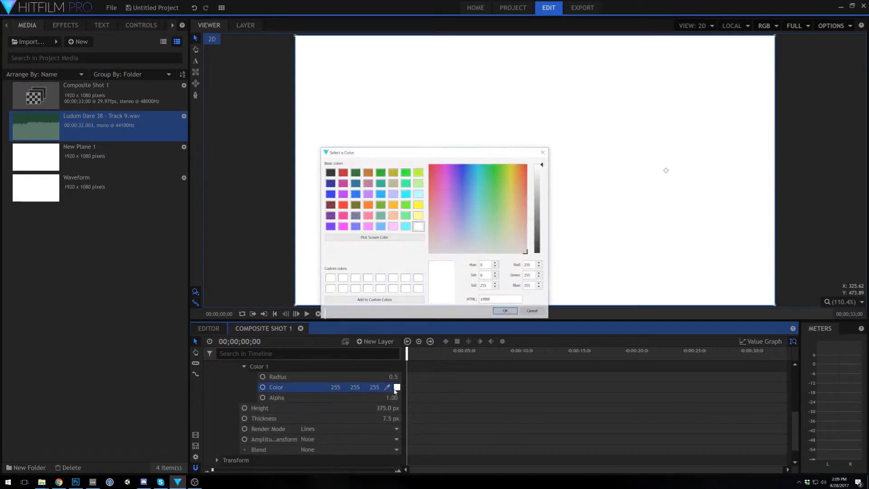
left_click_drag(542, 216, 542, 254)
left_click(505, 312)
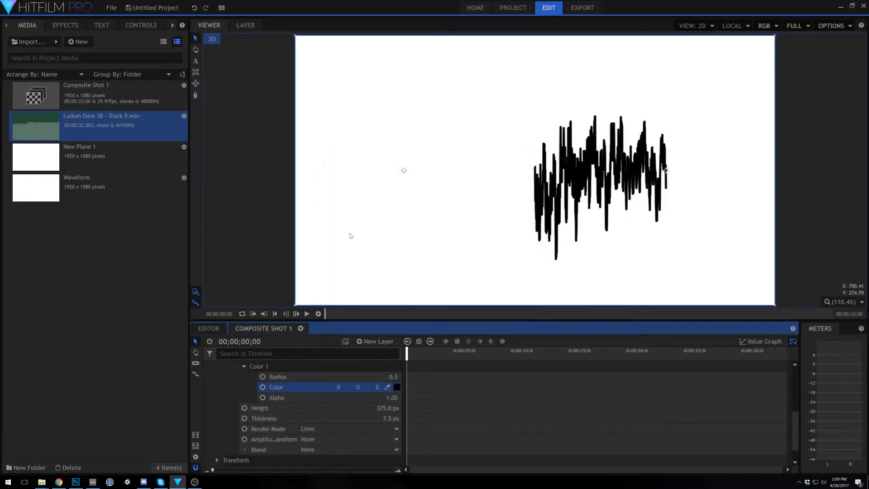
scroll(284, 397, "up", 2)
left_click(244, 396)
scroll(244, 395, "up", 2)
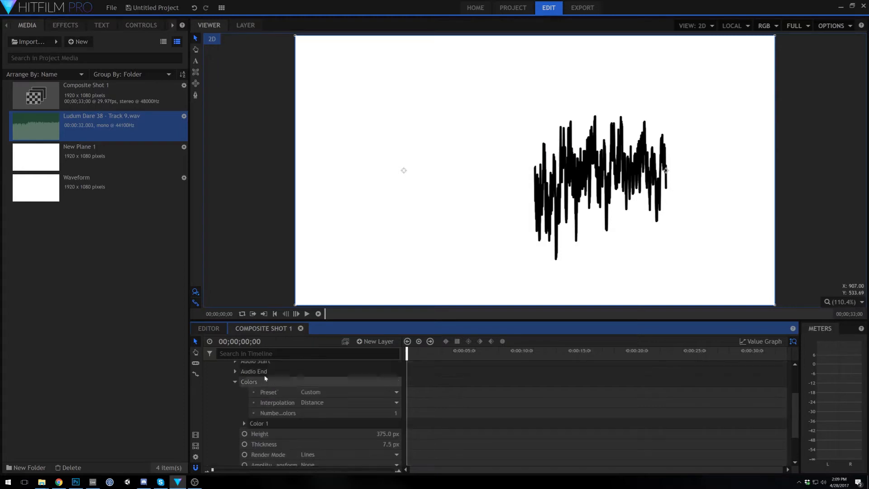
mouse_move(413, 352)
left_mouse_down()
mouse_move(455, 354)
mouse_move(430, 355)
left_mouse_up()
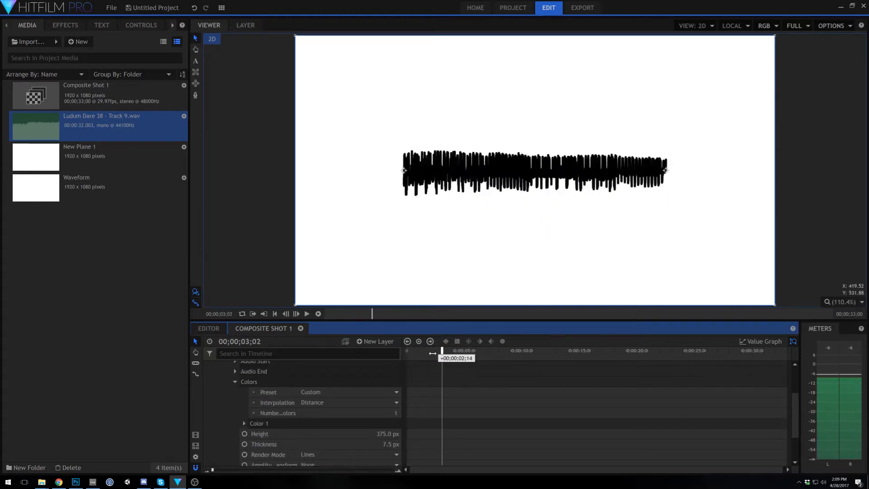
left_click(235, 382)
Stretch the waveform across the full frame by setting Audio Start X to -961 and Audio End X to 960.
left_click(236, 362)
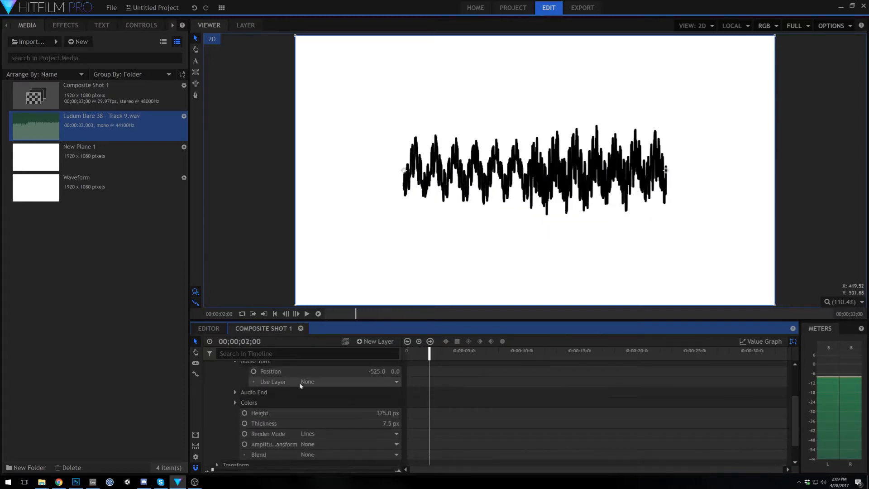
left_click_drag(377, 371, 190, 371)
left_click(235, 392)
left_click_drag(378, 402, 575, 403)
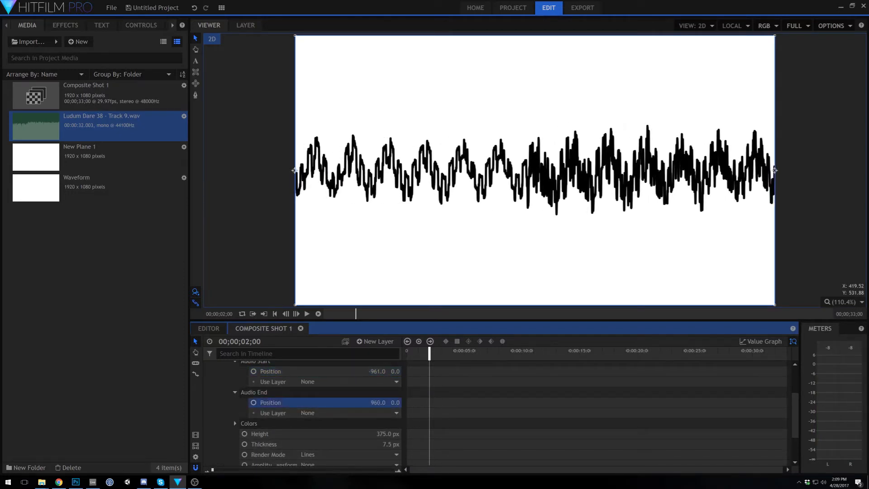
left_click(234, 392)
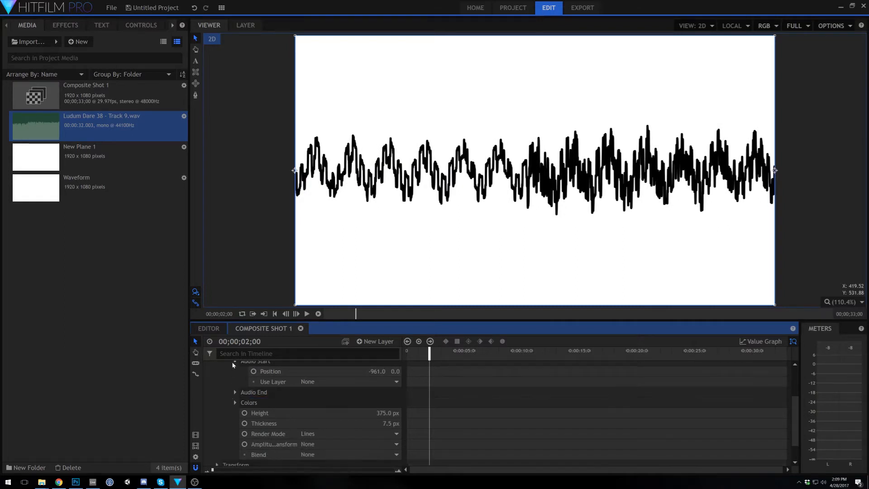
Set the Audio Waveform's thickness to 14.5 px and collapse the effect's properties.
left_click_drag(390, 405, 393, 405)
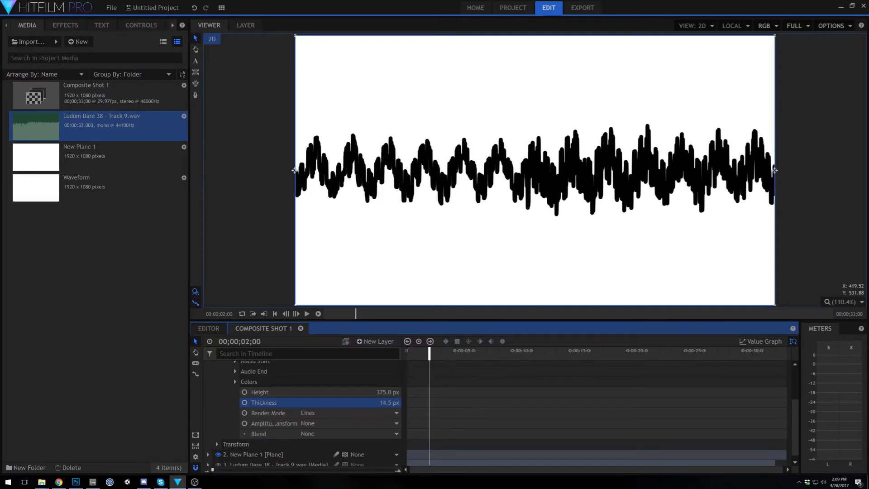
scroll(240, 392, "up", 2)
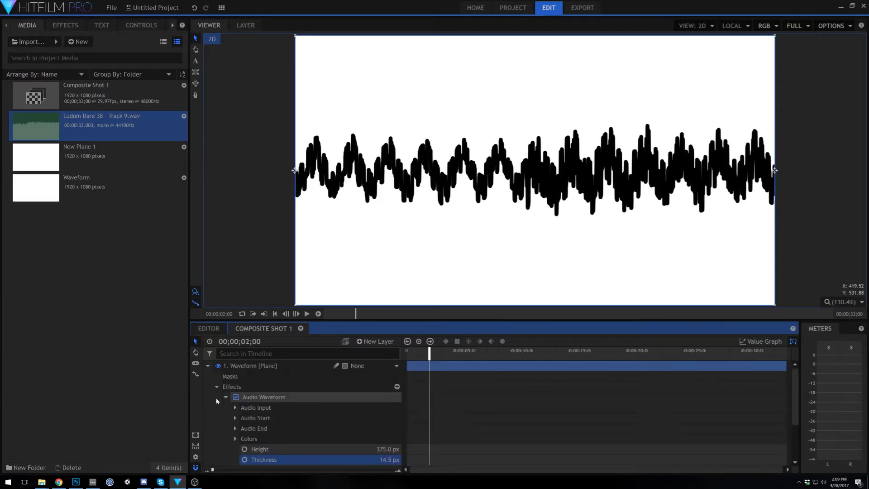
left_click(226, 397)
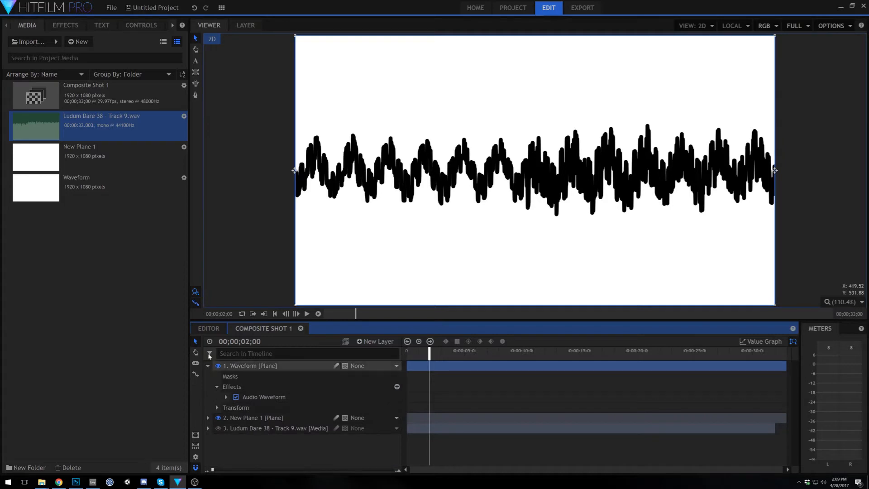
Find the Mosaic effect and apply it to the Waveform plane after the Audio Waveform effect.
left_click(66, 25)
key("ctrl+a")
type("mosi")
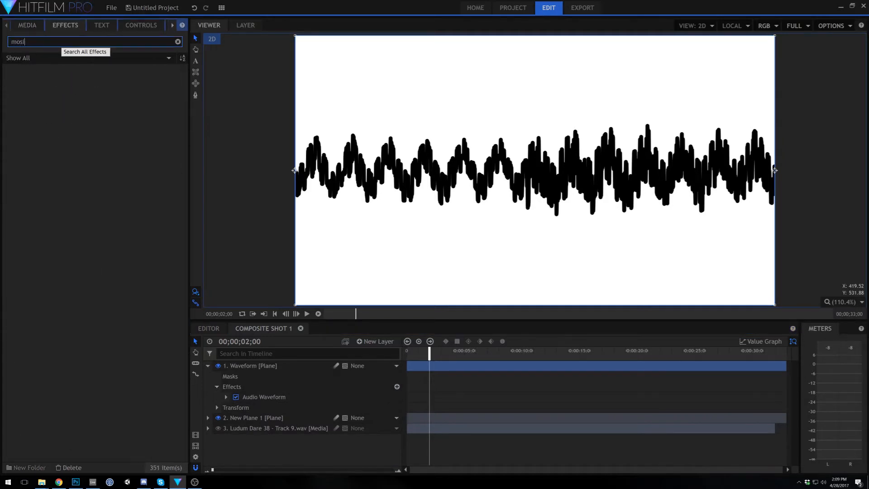
key("BackSpace")
type("a")
left_click_drag(37, 81, 264, 401)
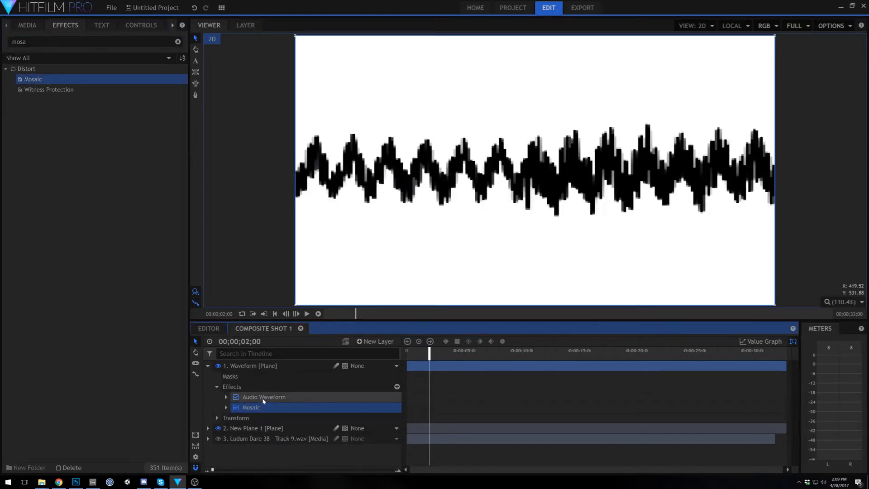
Set the Mosaic effect's Horizontal Blocks to 80 and Vertical Blocks to 40.
left_click(226, 408)
scroll(285, 416, "down", 1)
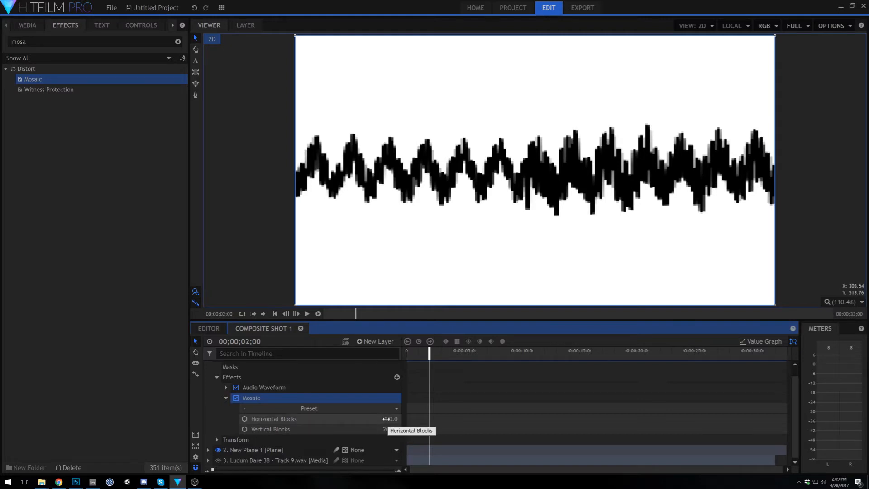
left_click(388, 419)
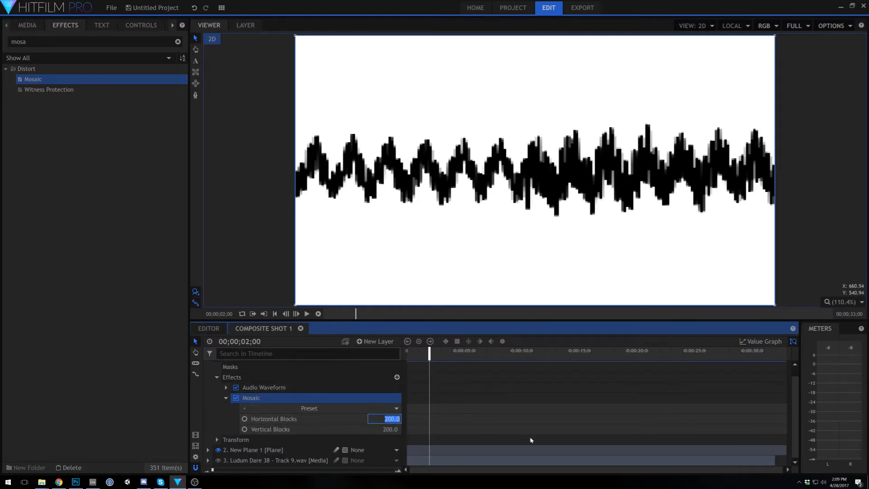
type("80")
key("Tab")
type("40")
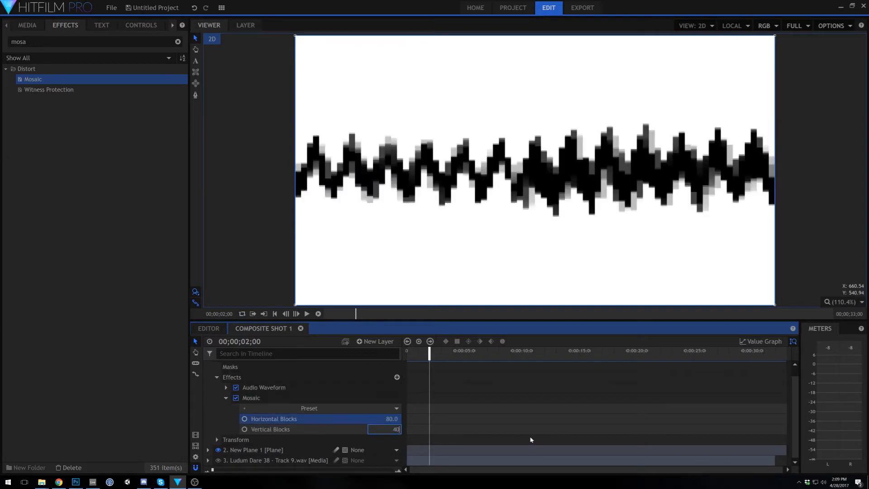
key("Return")
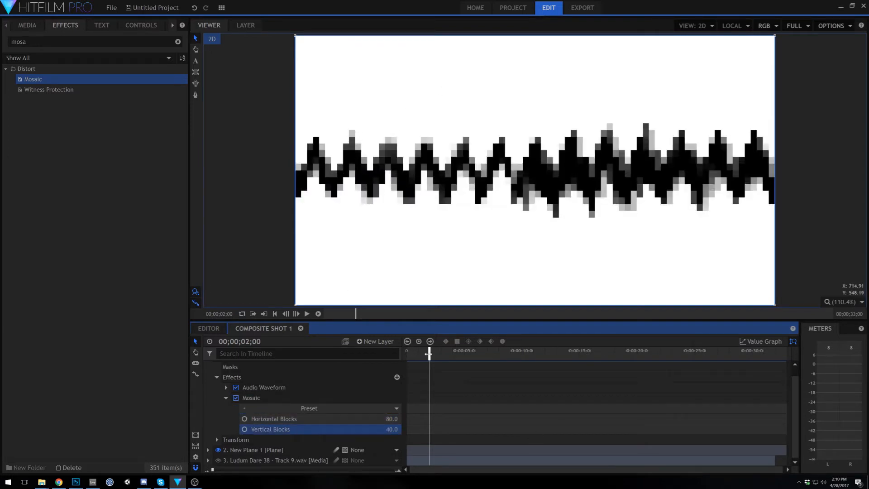
Scrub the timeline back to 00;00;00;07 to preview the mosaic, then collapse and deselect the Waveform layer.
left_click_drag(475, 354, 409, 355)
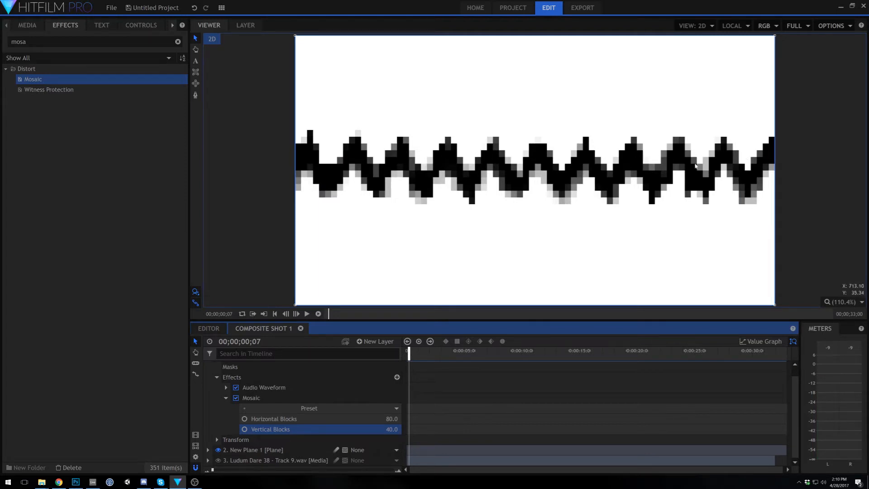
left_click(217, 377)
left_click(208, 366)
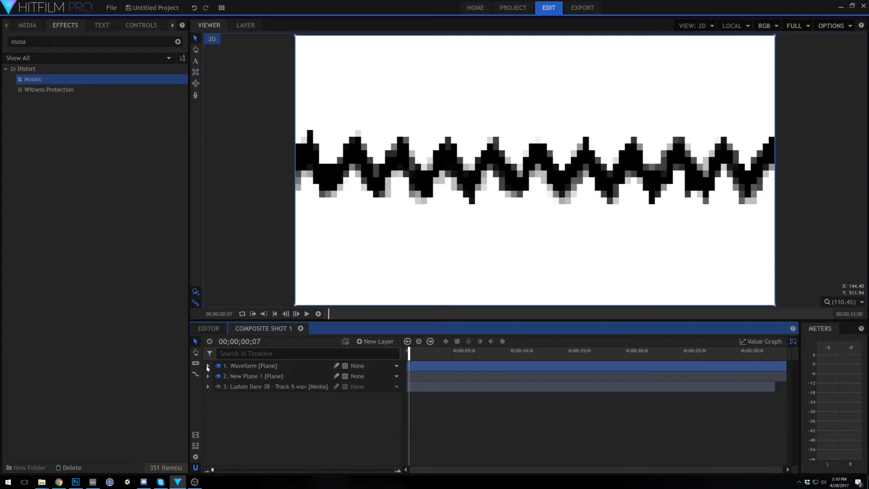
left_click(274, 421)
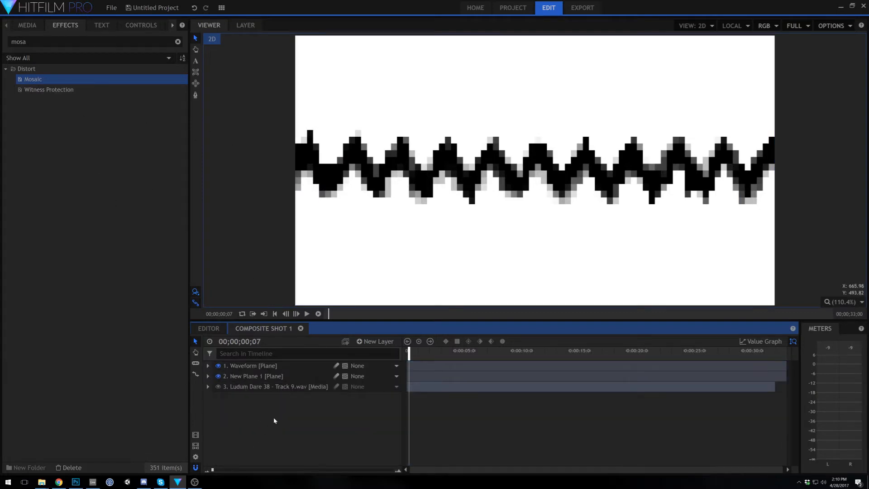
Create a new white 1920 x 1080 plane layer named Grid in the composite shot.
right_click(256, 413)
left_click(266, 413)
right_click(265, 414)
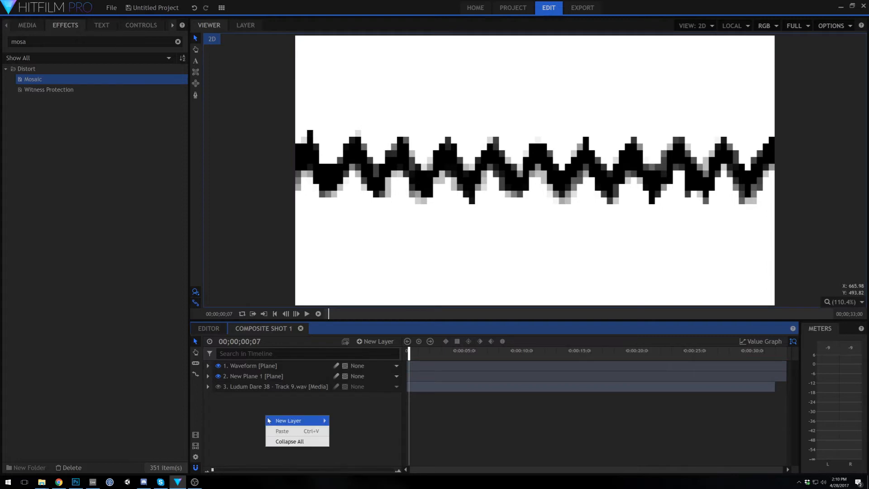
mouse_move(299, 420)
left_click(361, 422)
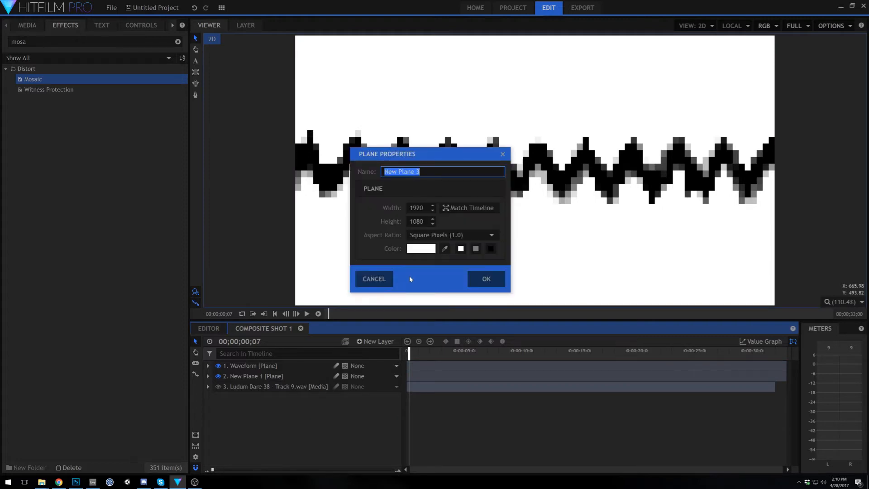
type("Grid")
key("Return")
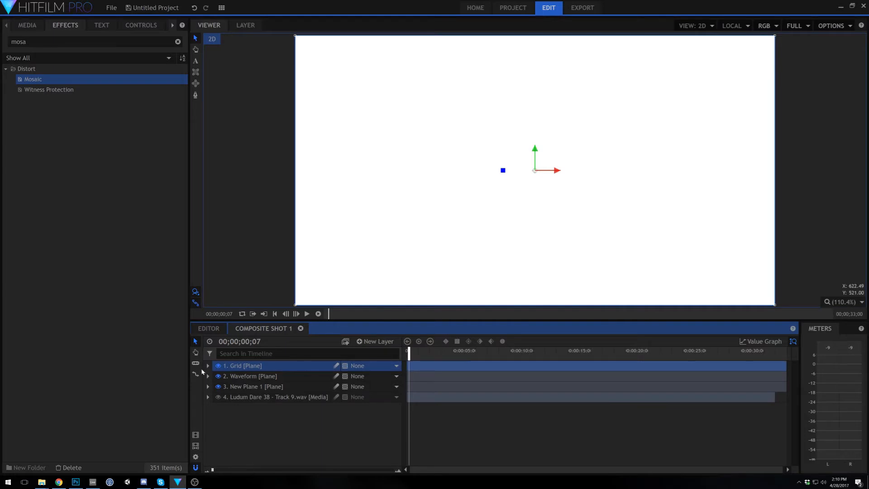
Find the Atomic Particle effect and apply it to the Grid plane.
left_click(208, 365)
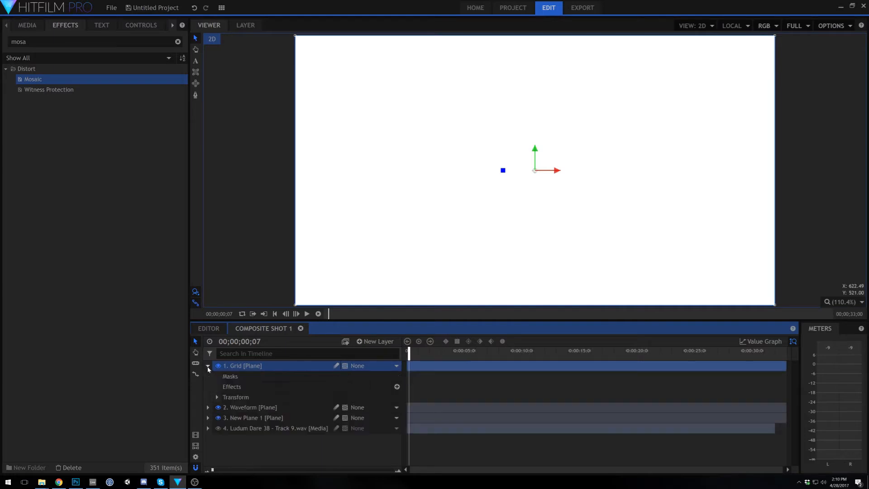
double_click(46, 41)
type("atomi")
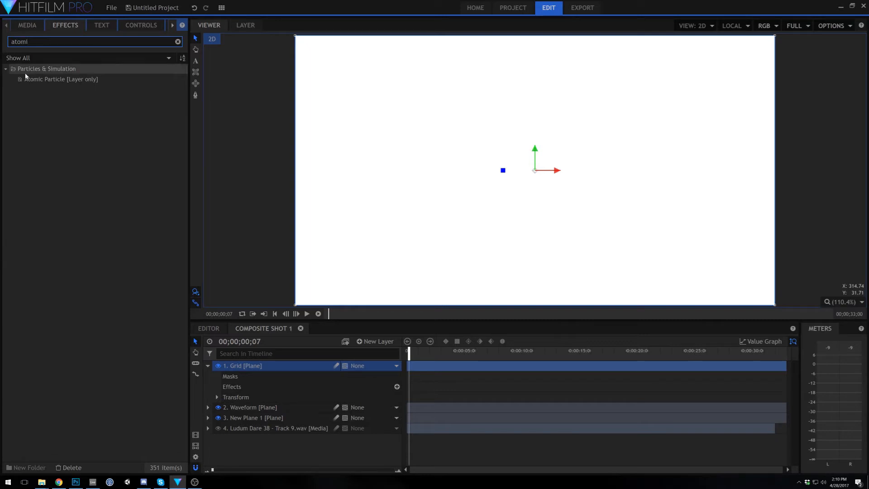
left_click_drag(23, 79, 250, 368)
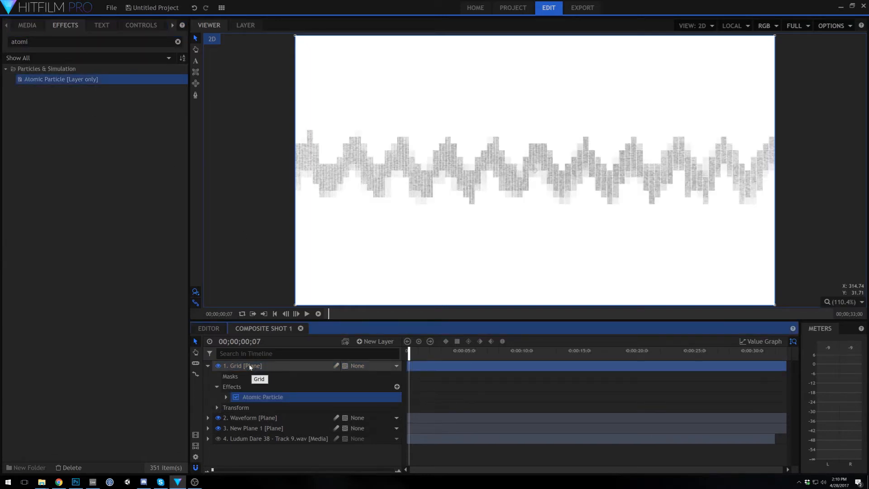
Set the Atomic Particle effect's Number of Particles to X 80 and Y 40, and collapse its properties.
left_click(226, 397)
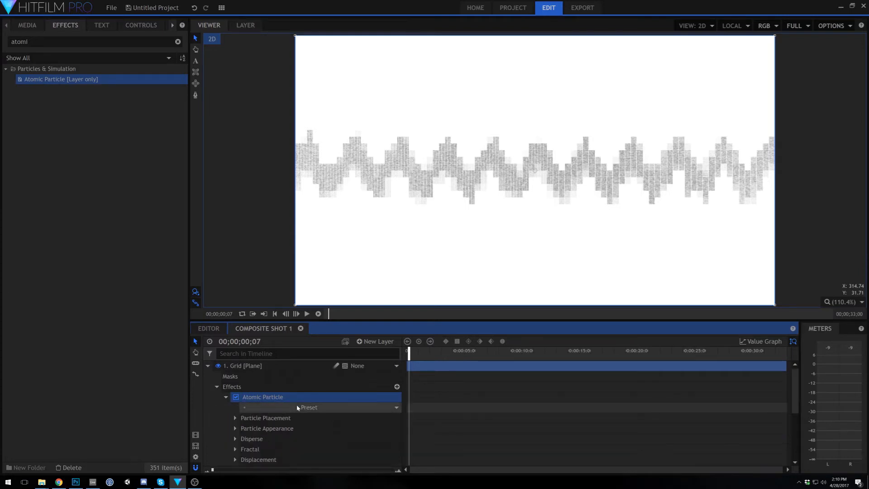
left_click(235, 418)
left_click(244, 421)
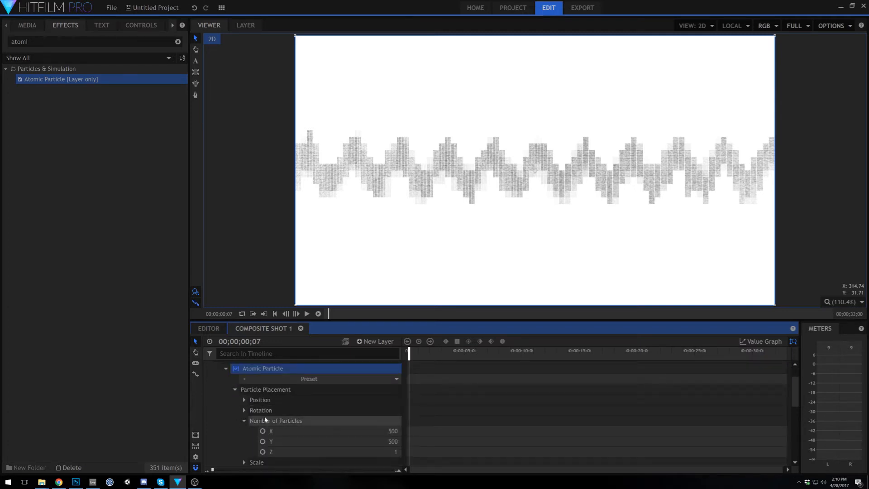
left_click(391, 431)
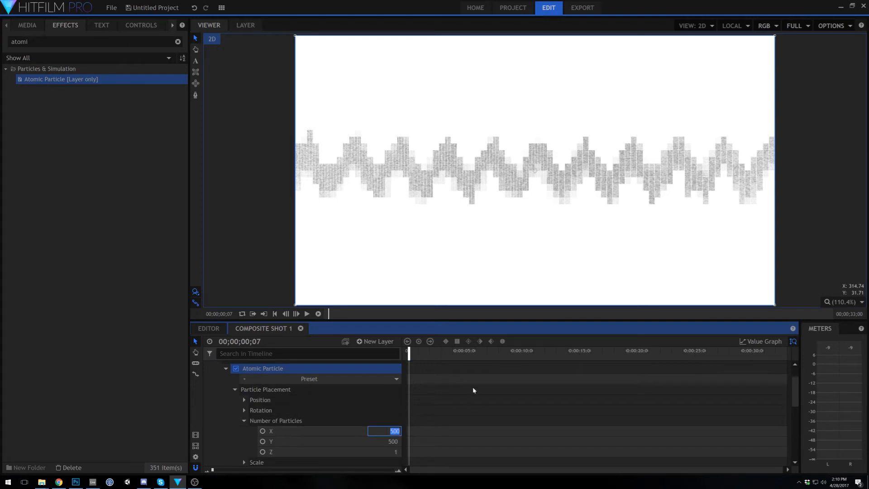
type("80")
key("Tab")
type("4")
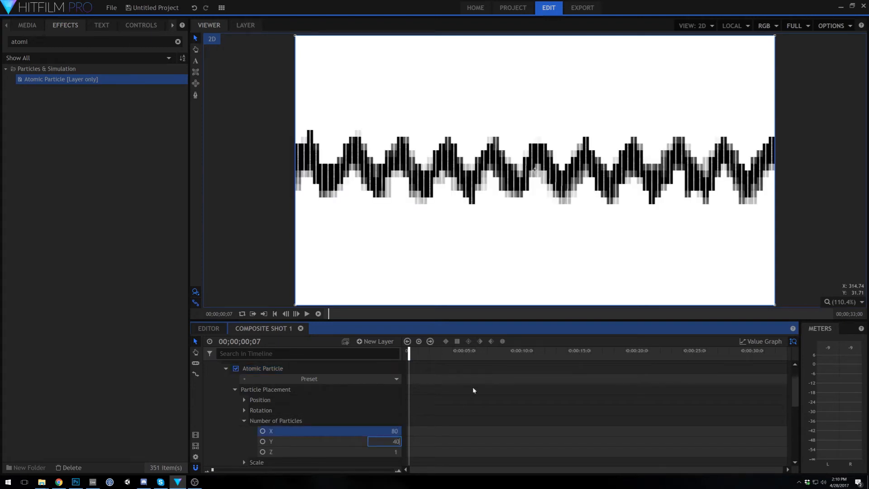
type("0")
key("Return")
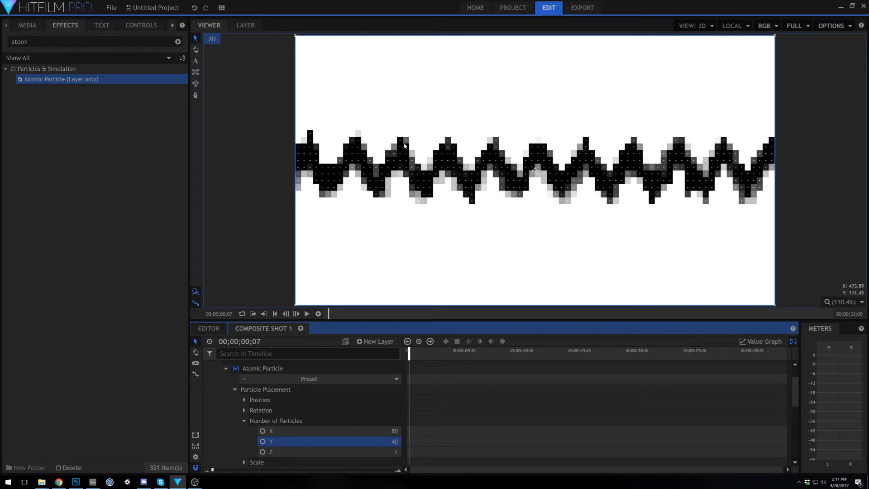
left_click(244, 421)
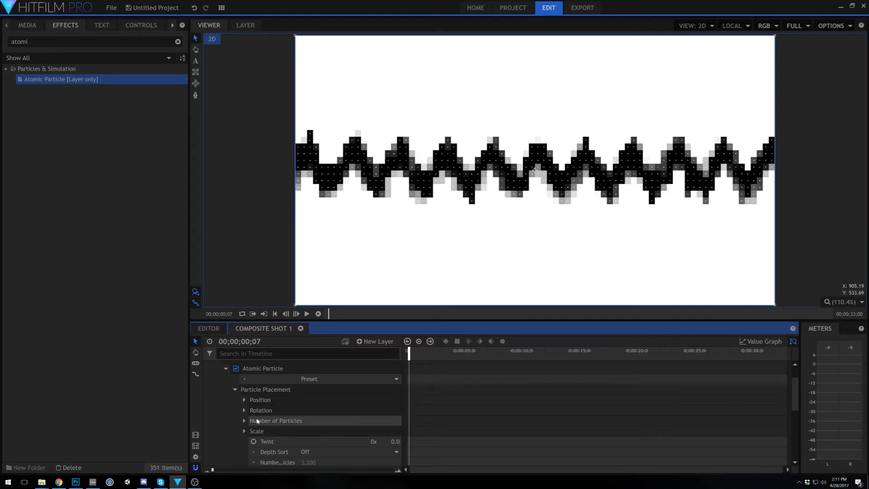
left_click(235, 389)
left_click(226, 369)
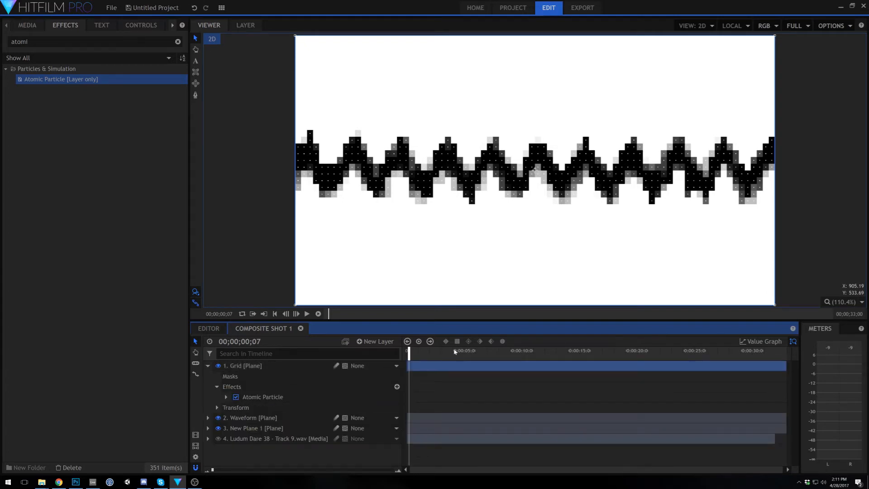
Preview whiteSquare.png on the desktop, import it into the HitFilm project media and add it as the bottom layer of Composite Shot 1.
left_click(27, 25)
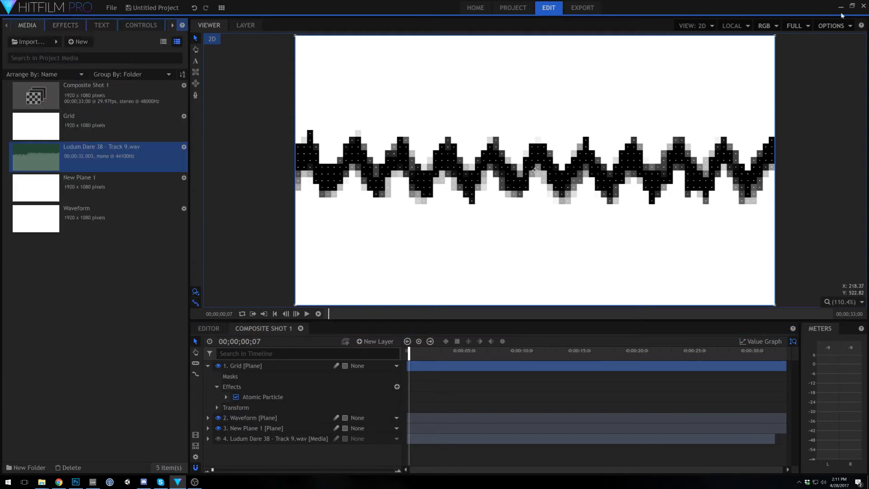
left_click(841, 8)
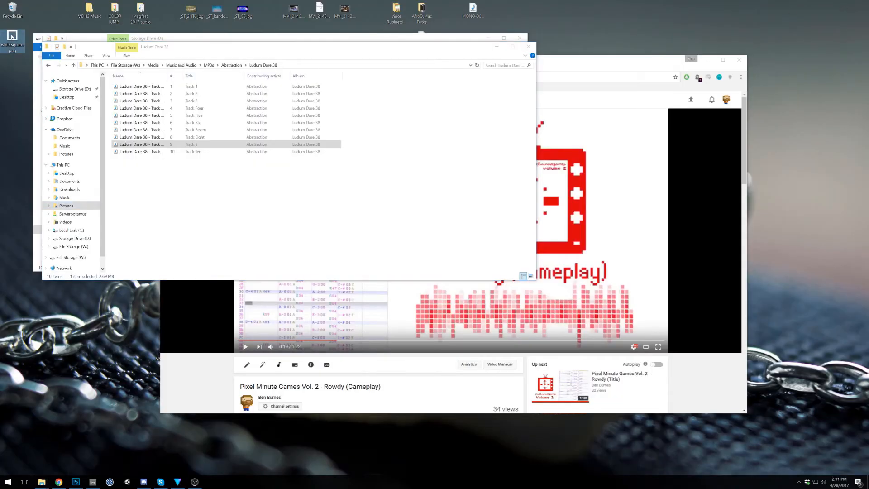
double_click(11, 36)
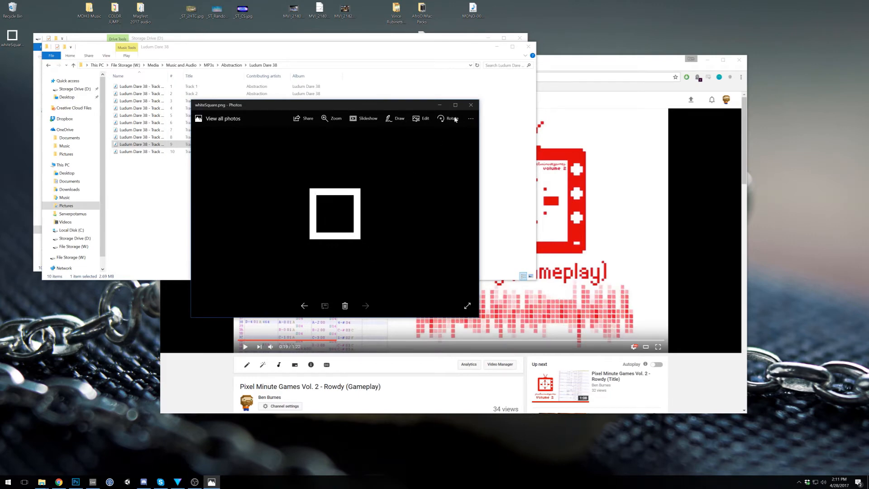
left_click(471, 105)
left_click_drag(12, 36, 55, 262)
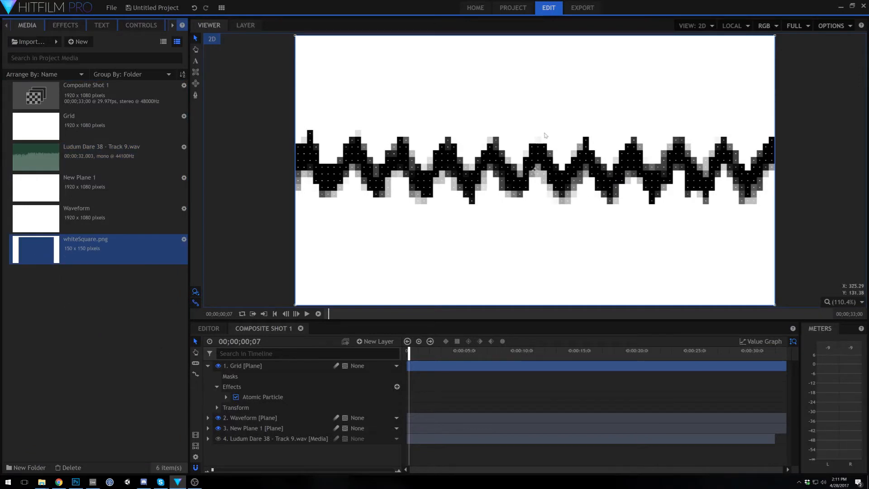
left_click_drag(39, 253, 272, 462)
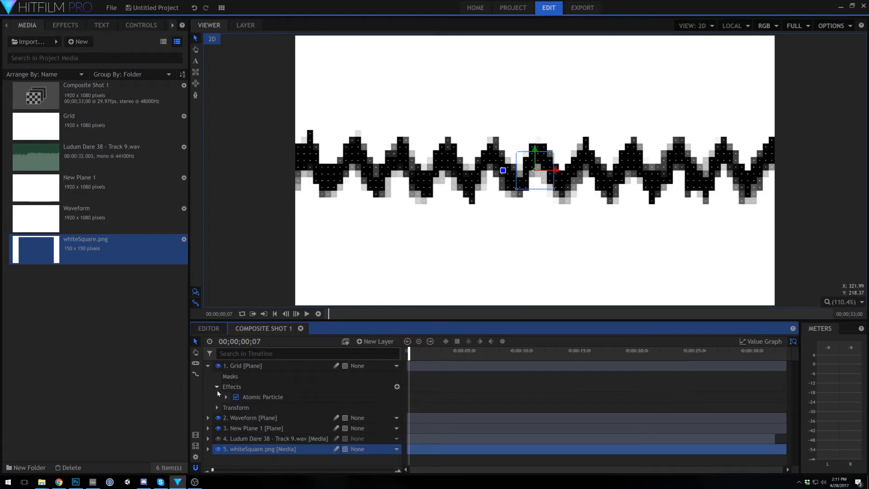
In Atomic Particle's Particle Appearance, set the Source to the whiteSquare.png layer and the Shape to Layer.
scroll(247, 405, "down", 2)
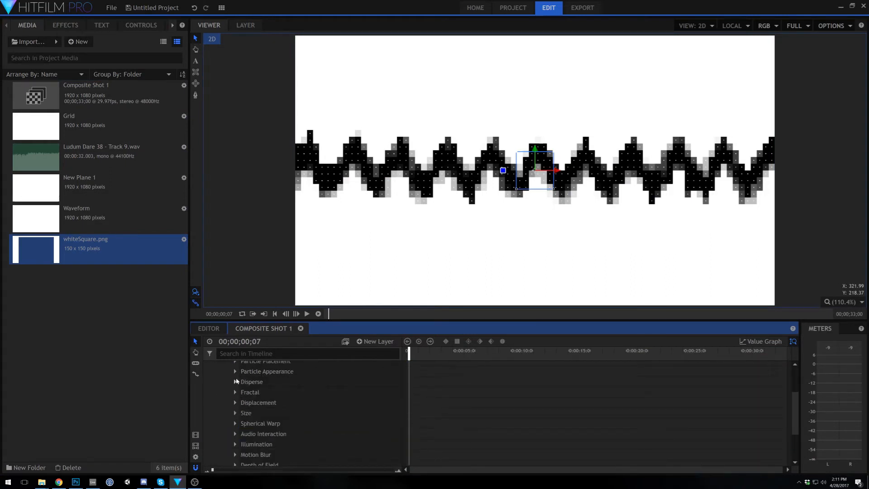
left_click(235, 371)
left_click(355, 444)
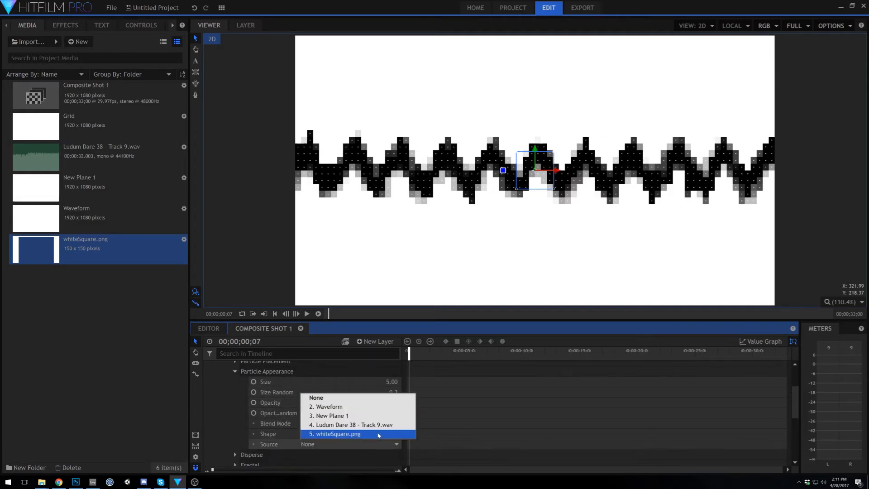
left_click(379, 435)
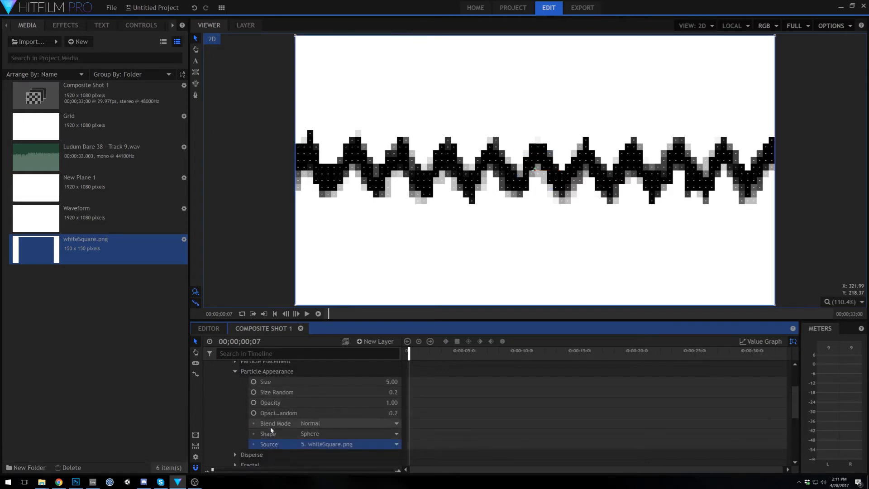
left_click(358, 433)
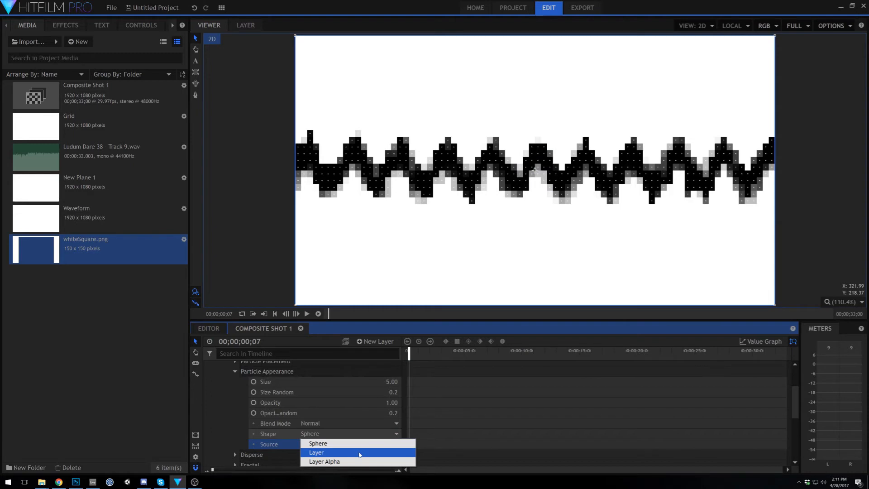
left_click(360, 455)
Set the particles' Size Random and Opacity Random to 0 and their Size to 30.
scroll(484, 177, "up", 3)
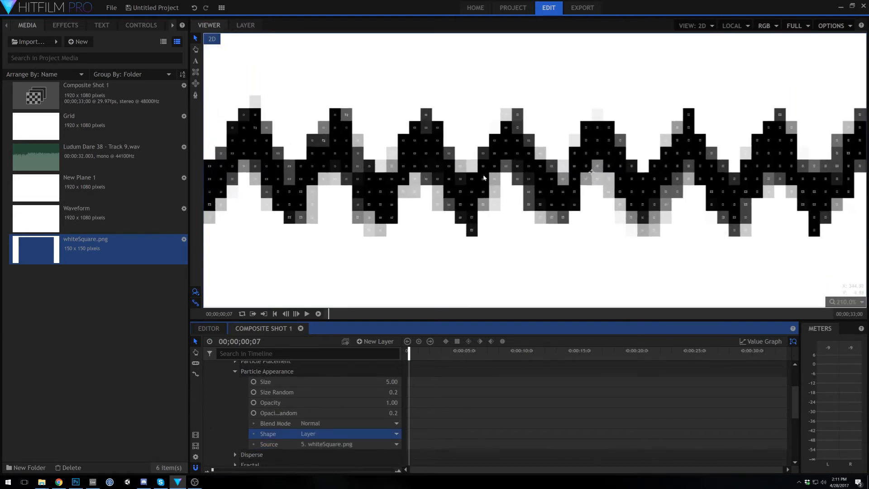
scroll(484, 178, "up", 3)
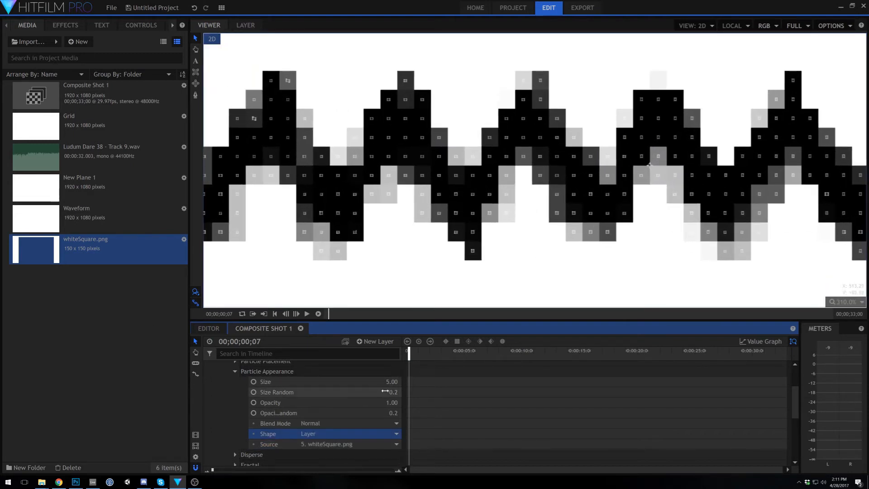
left_click_drag(385, 391, 372, 413)
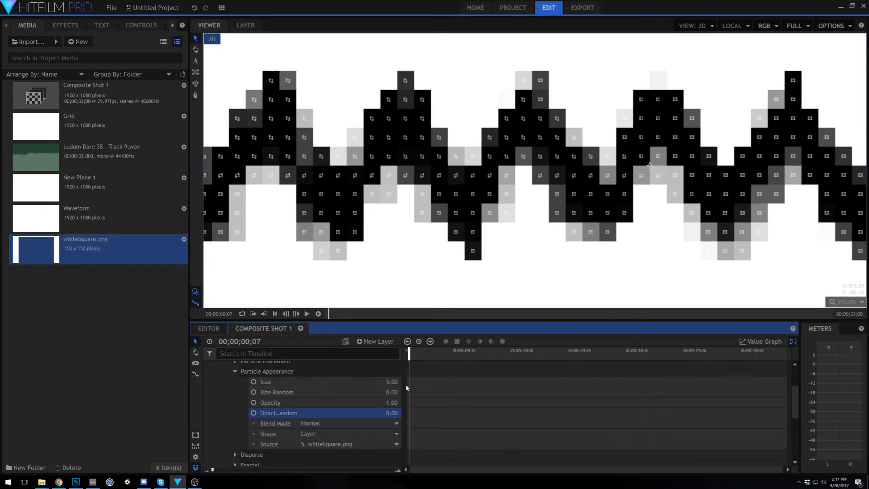
left_click_drag(391, 382, 438, 381)
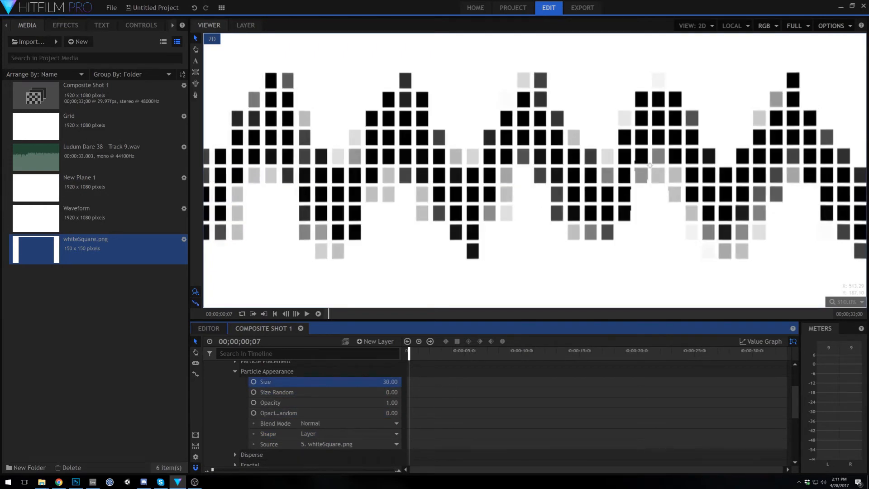
Collapse the effects and properties of the Grid layer in the Composite Shot 1 timeline.
scroll(514, 225, "down", 10)
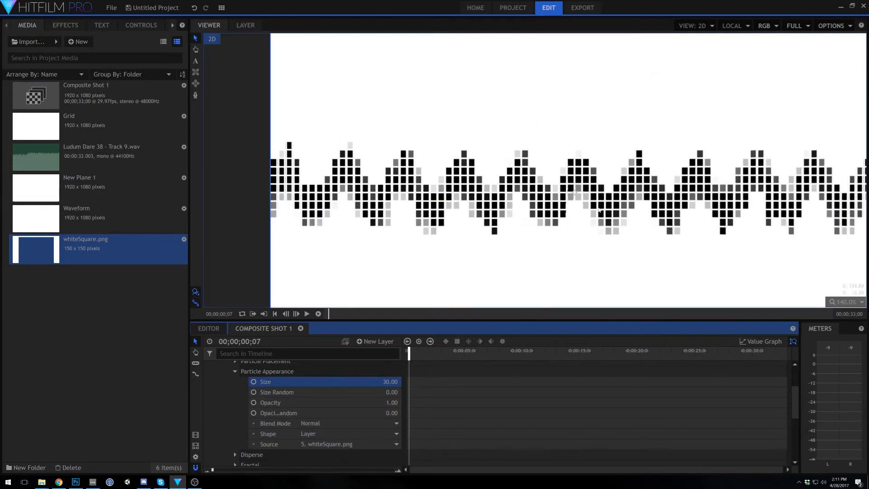
left_click_drag(631, 201, 561, 189)
scroll(561, 188, "down", 2)
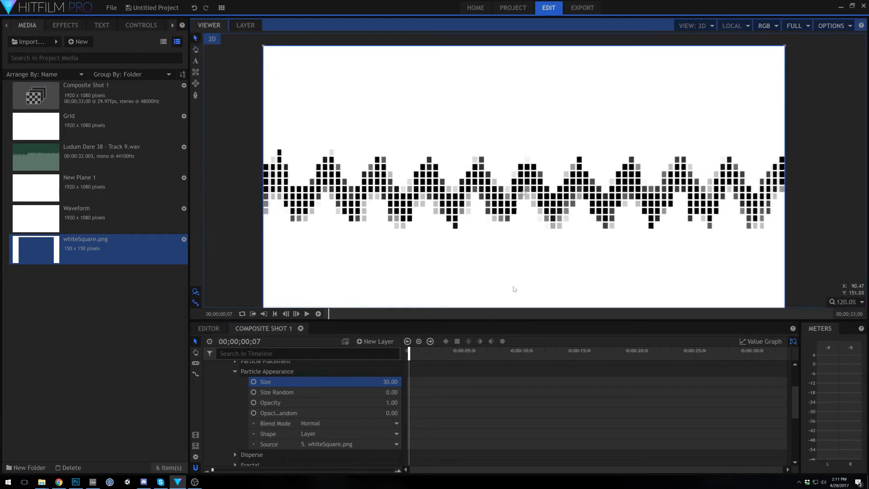
left_click(385, 381)
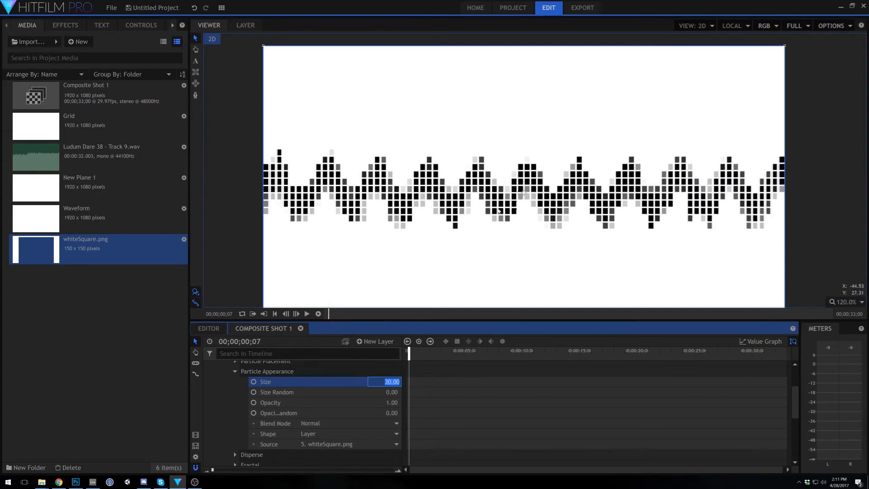
left_click(246, 162)
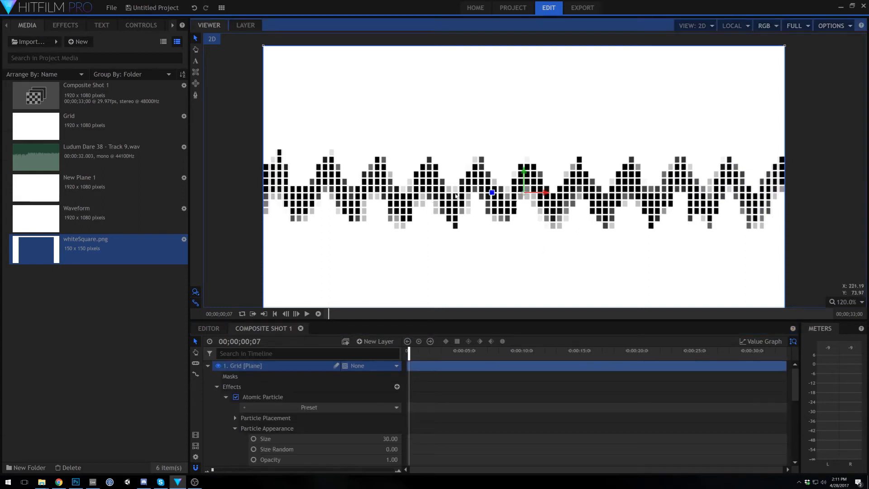
left_click(217, 387)
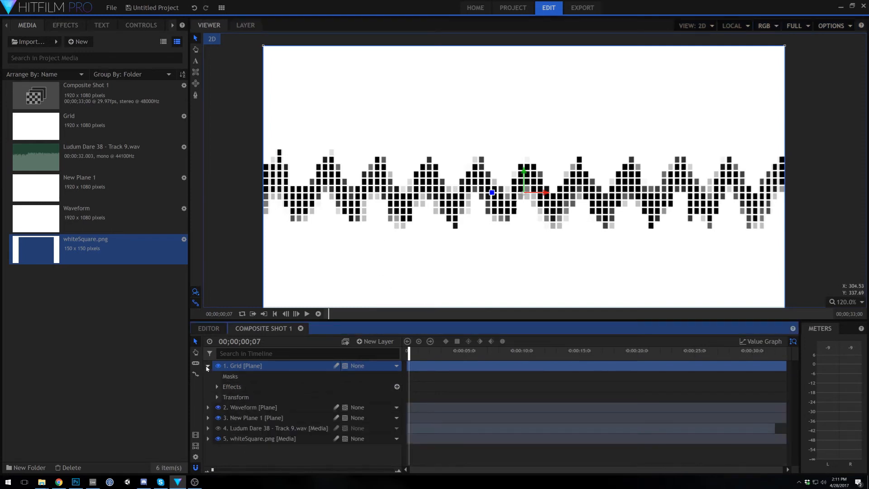
left_click(207, 366)
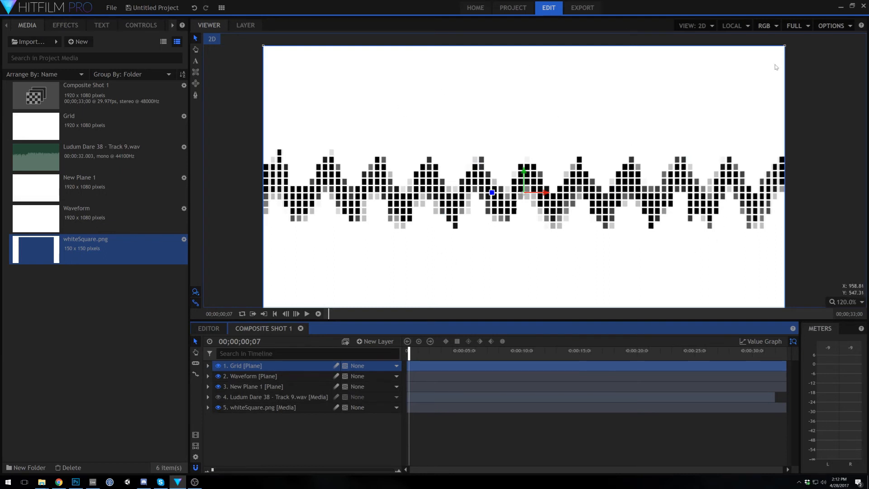
Try the 4-Point Color Gradient effect on the New Plane 1 layer, remove it again and collapse the layer.
left_click(247, 389)
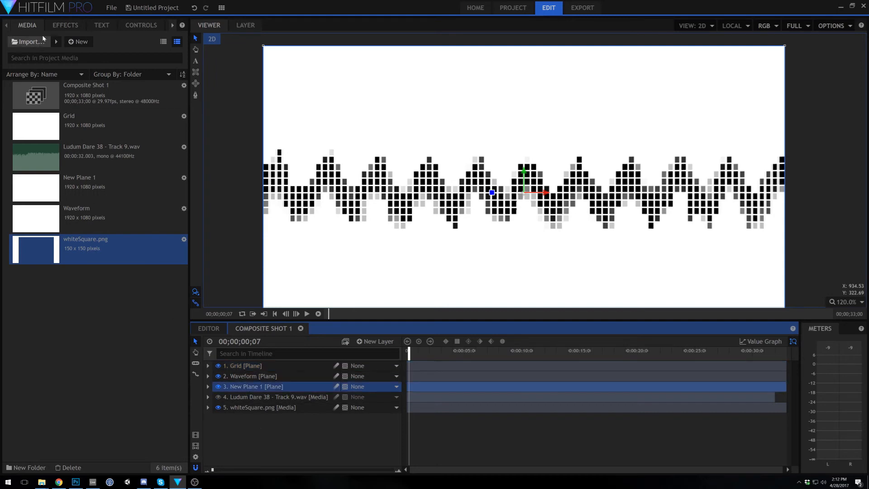
left_click(60, 26)
type("grad")
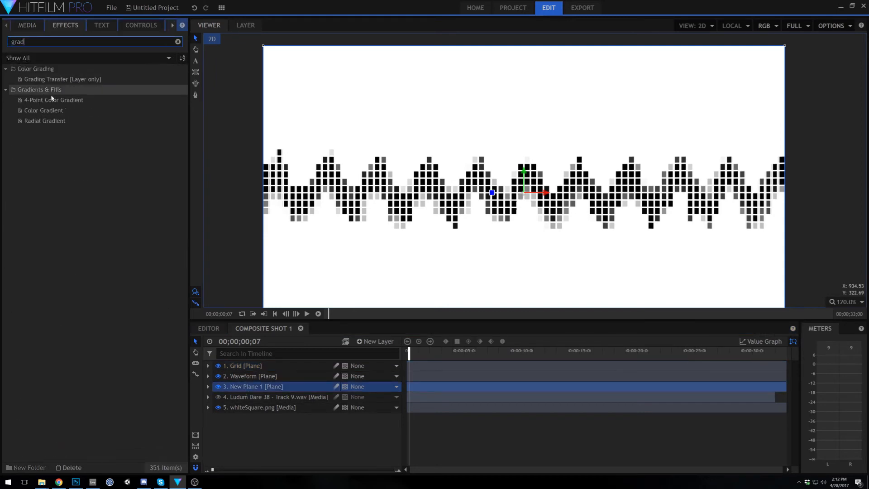
left_click_drag(51, 99, 254, 387)
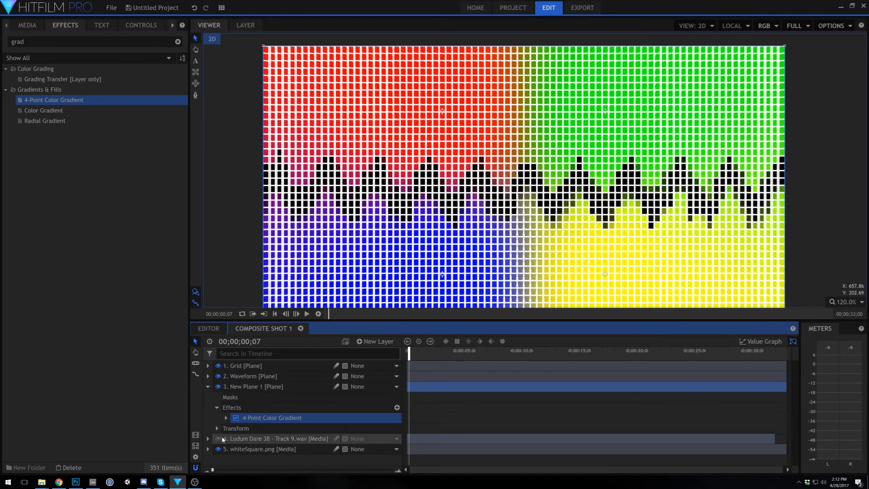
key("Delete")
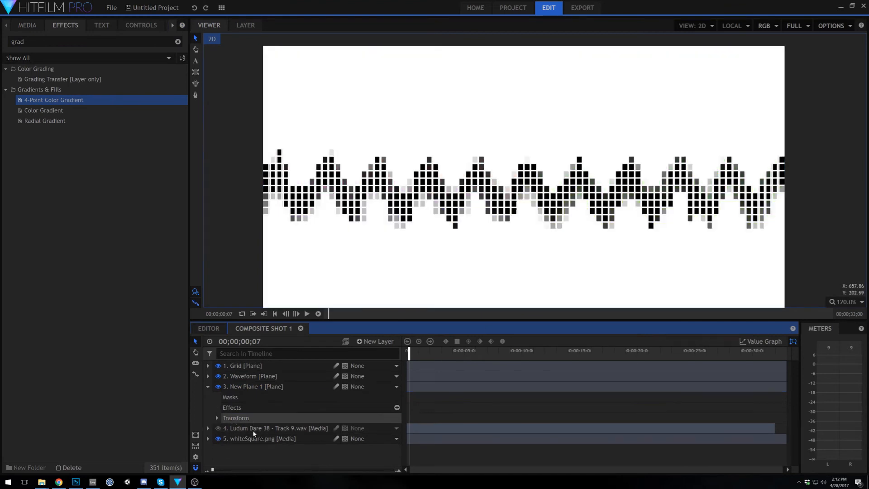
left_click(208, 387)
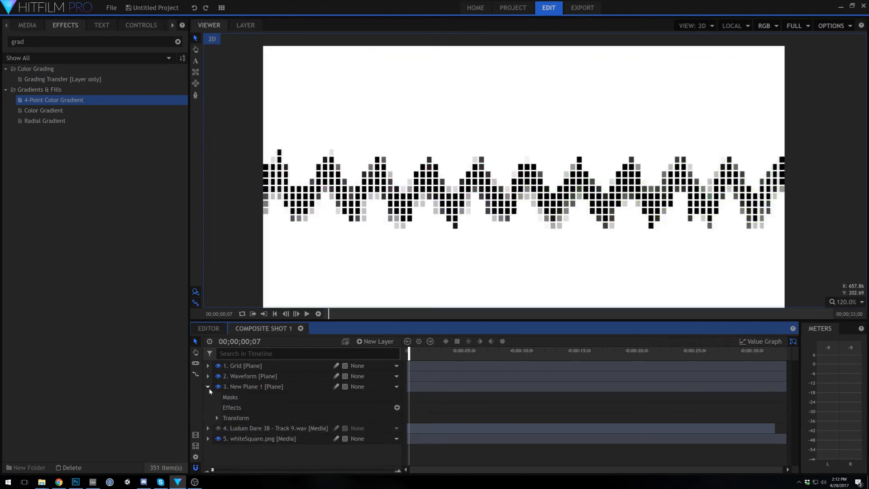
Place Composite Shot 1 at the start of the Video 1 track in the Editor timeline.
left_click(208, 331)
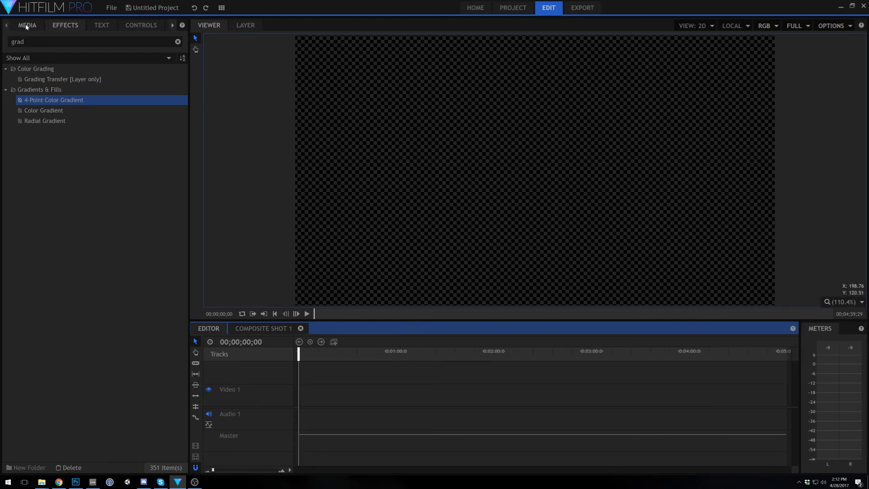
left_click(27, 25)
left_click_drag(45, 105, 313, 397)
Examine the blend modes available for the Composite Shot 1 clip on Video 1, and deselect the clip.
right_click(313, 397)
mouse_move(380, 257)
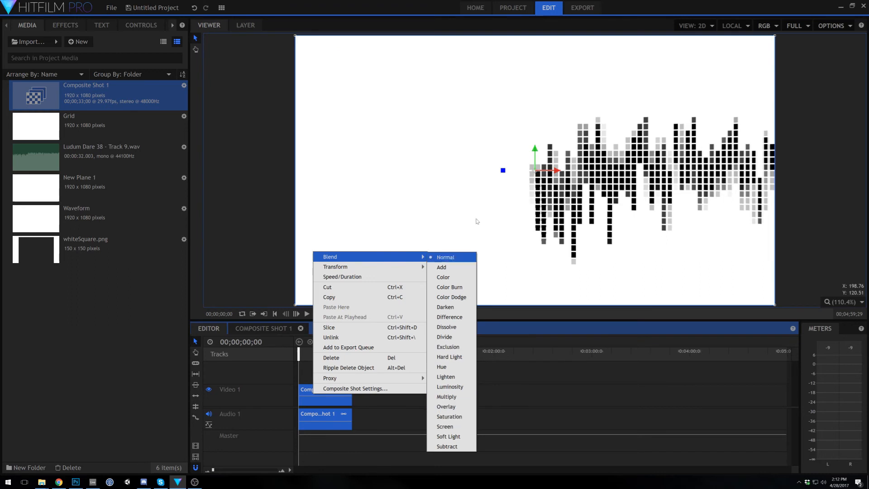
left_click(265, 201)
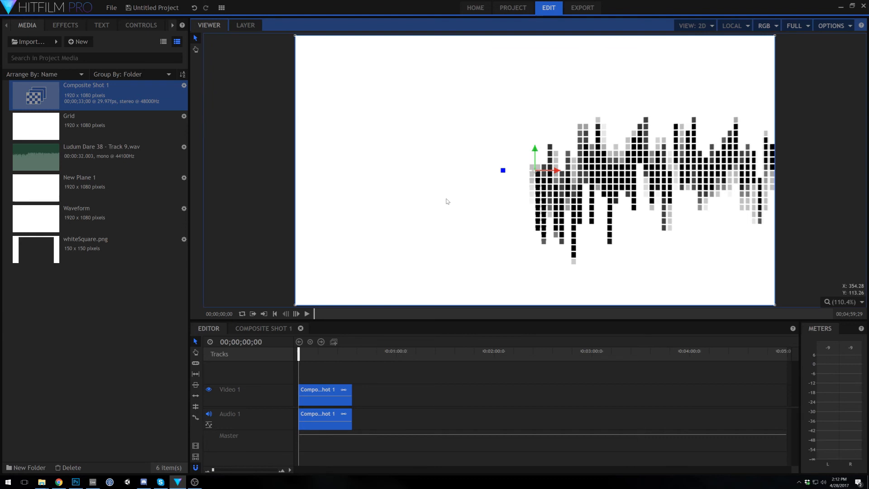
left_click(341, 376)
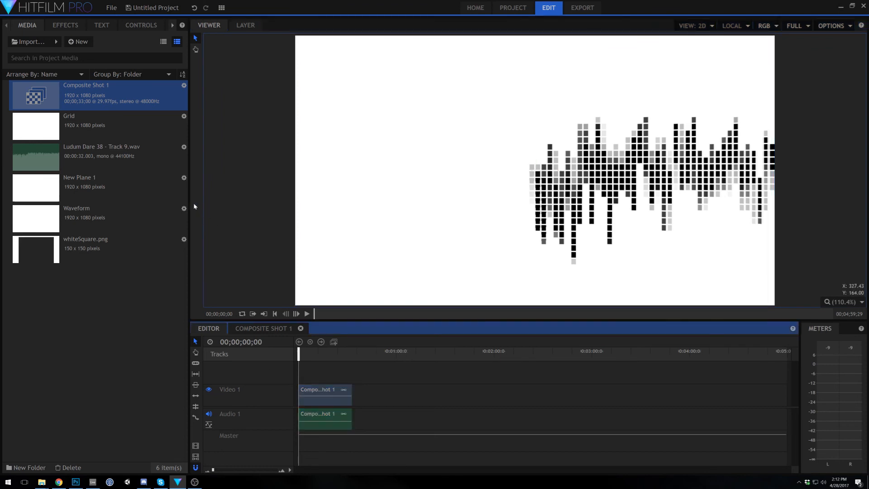